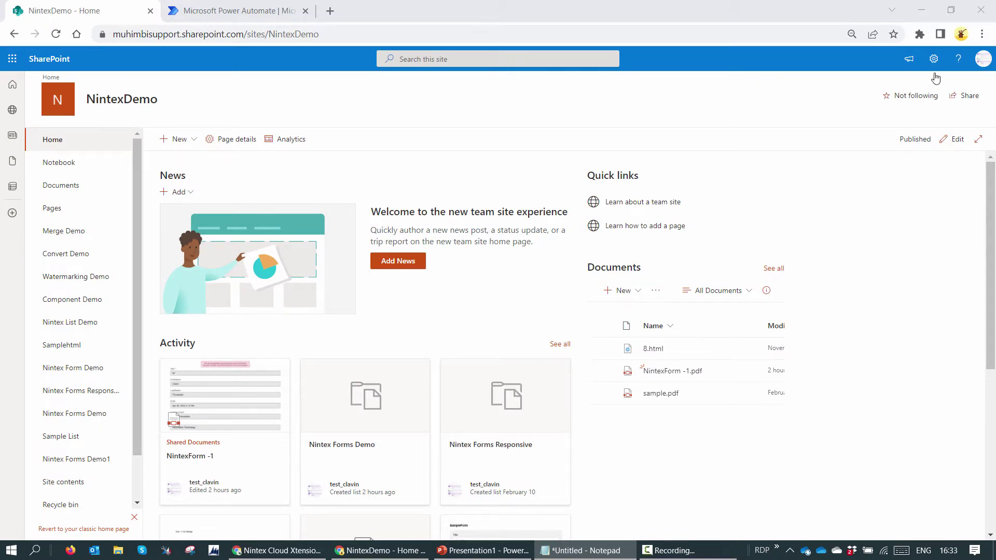
- Create a blank list named 'Demo Nintex Forms' from Site contents
scroll(152, 191, "down", 5)
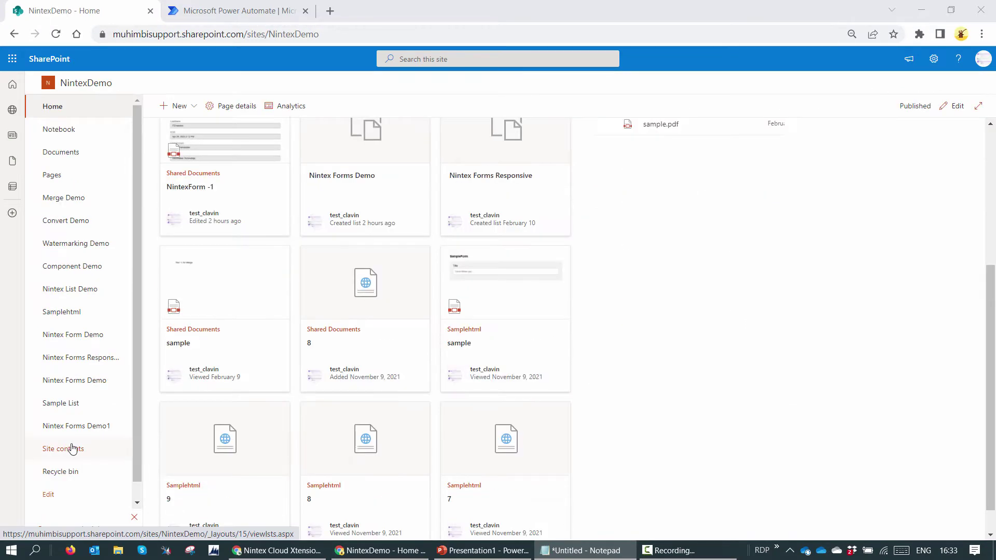
left_click(71, 448)
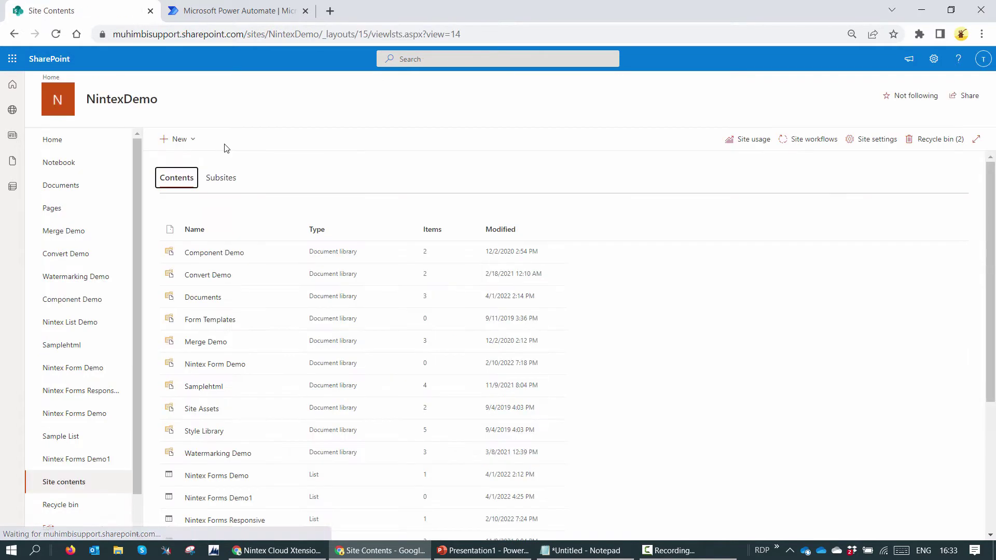
left_click(191, 139)
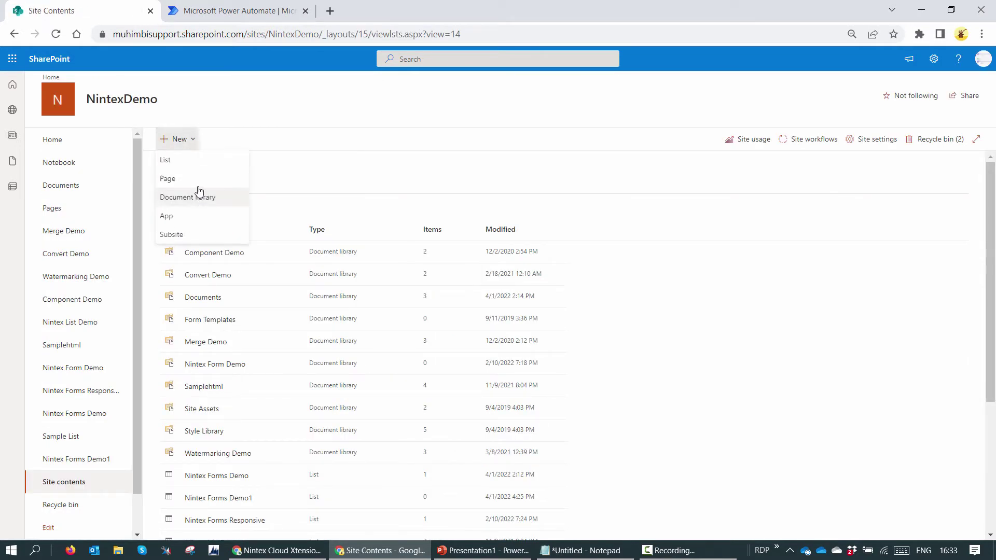
left_click(188, 161)
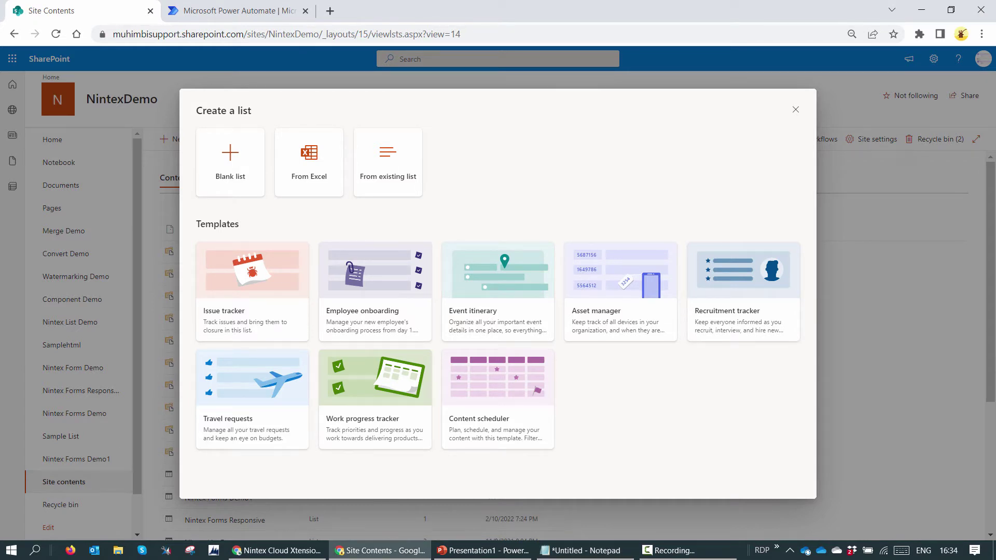
type("Demo Nintex F")
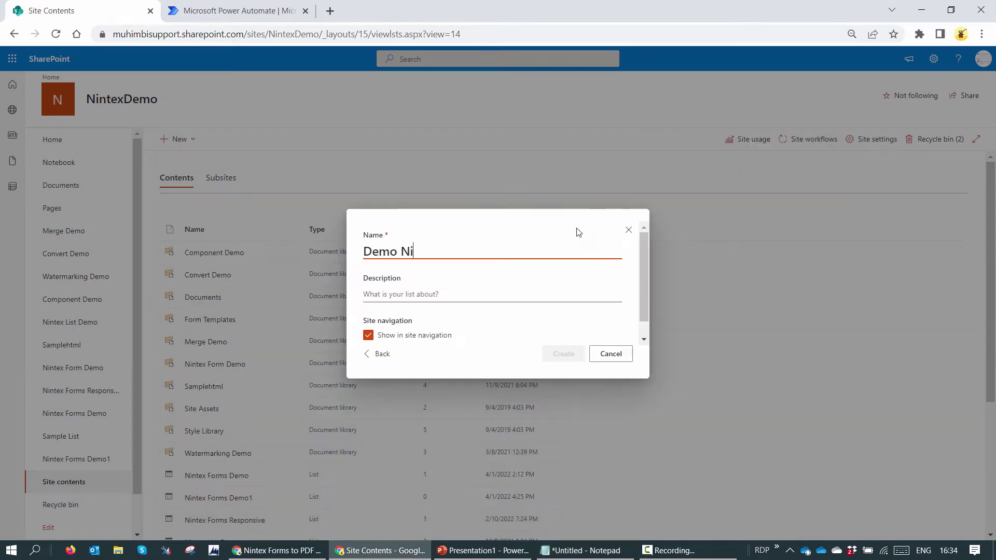
type("orms")
left_click(560, 296)
left_click(563, 355)
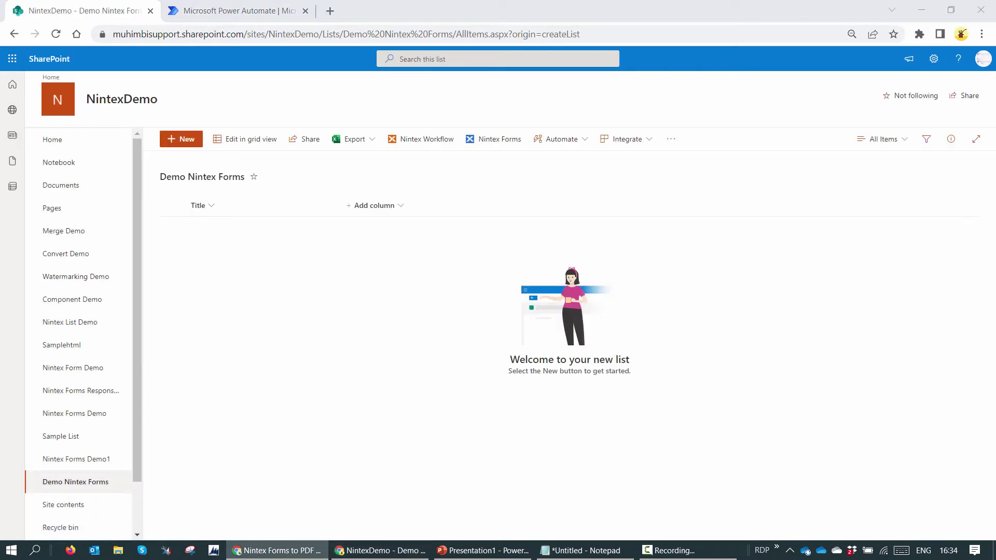
- Add FirstName and LastName single-line-of-text columns to the list
left_click(397, 207)
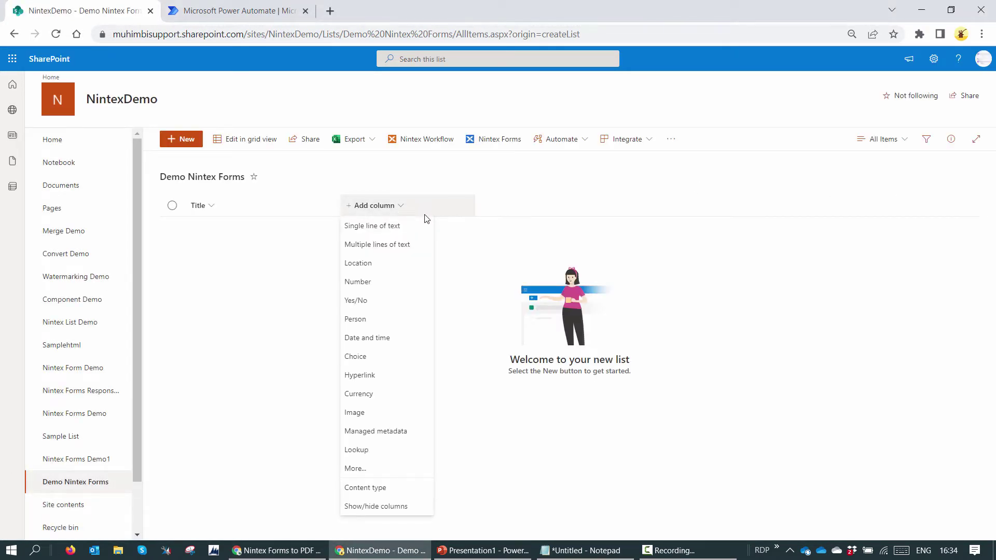
left_click(420, 225)
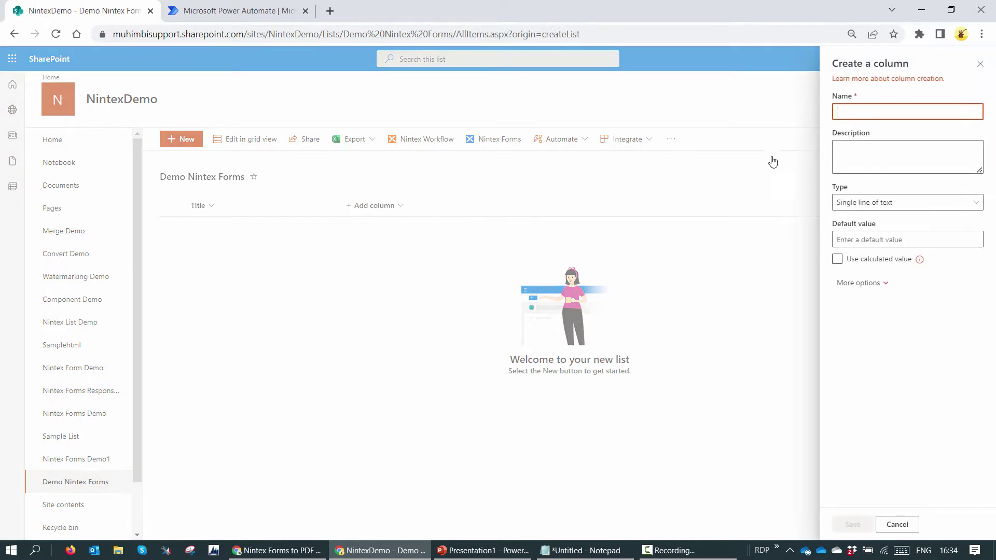
type("FirstName")
left_click(854, 523)
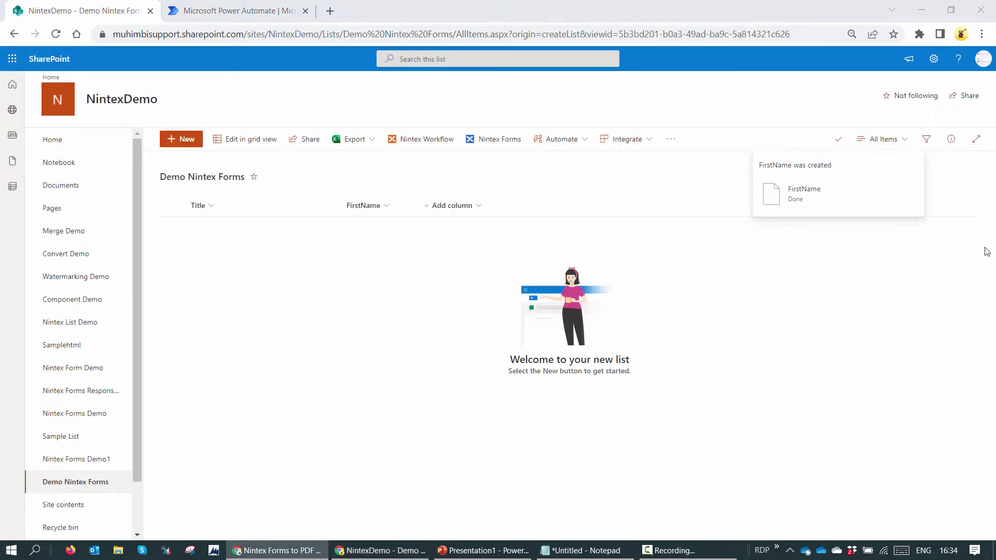
left_click(451, 206)
left_click(454, 224)
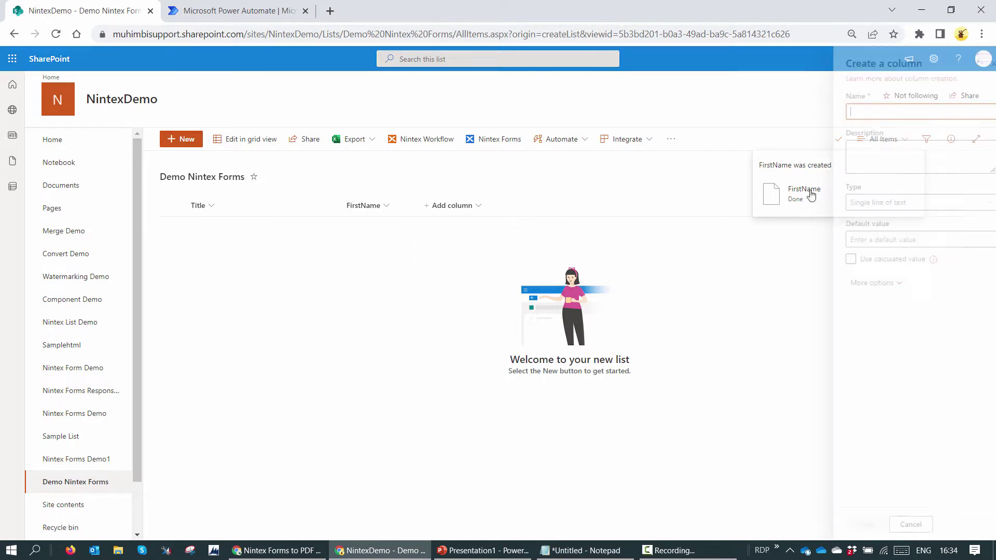
type("LastName")
left_click(857, 526)
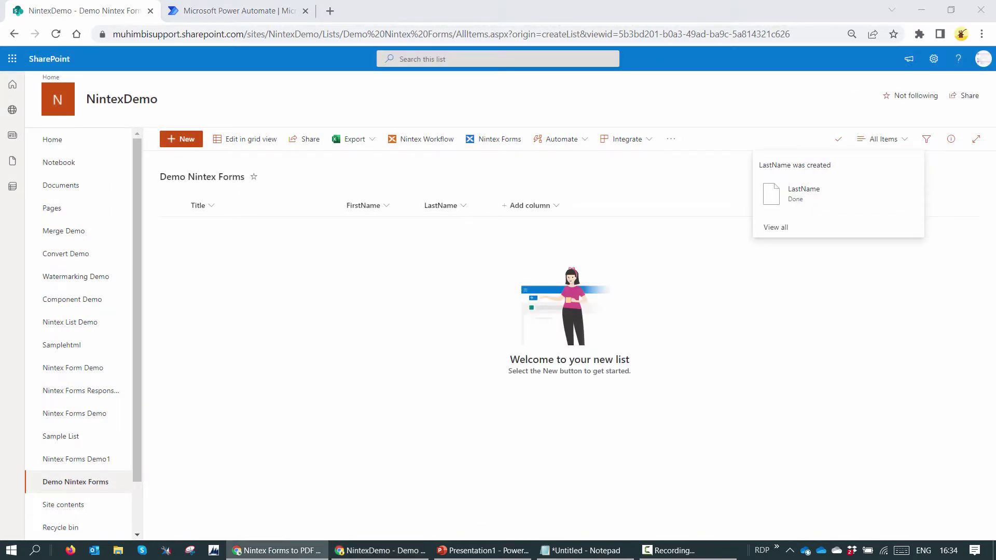
- Add a DOB date-and-time column and a LoginAccount person column
left_click(545, 212)
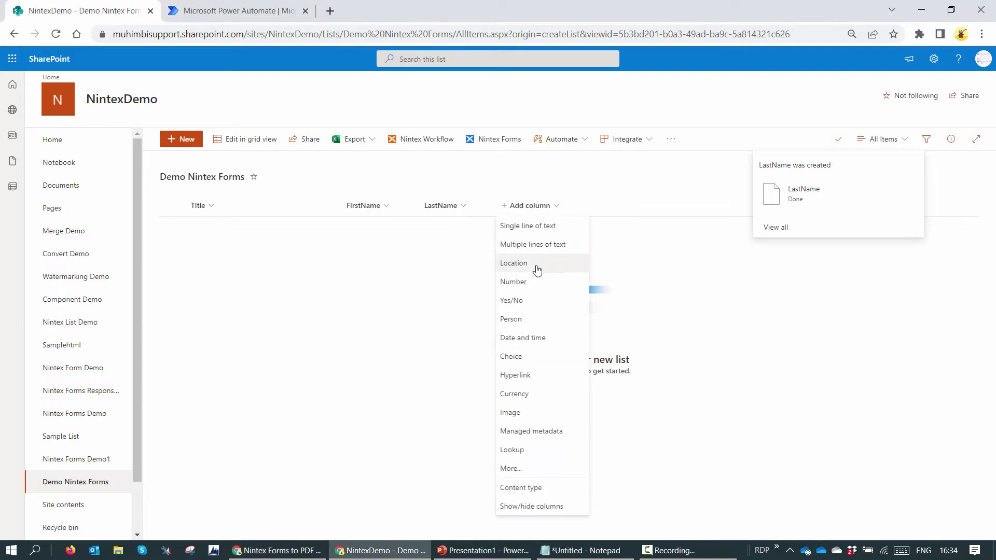
left_click(534, 339)
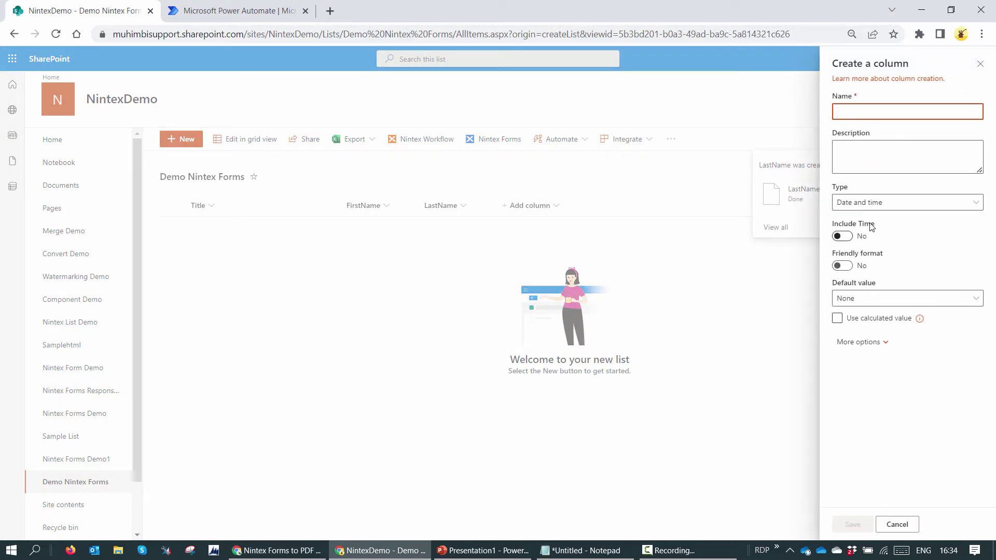
type("DOB")
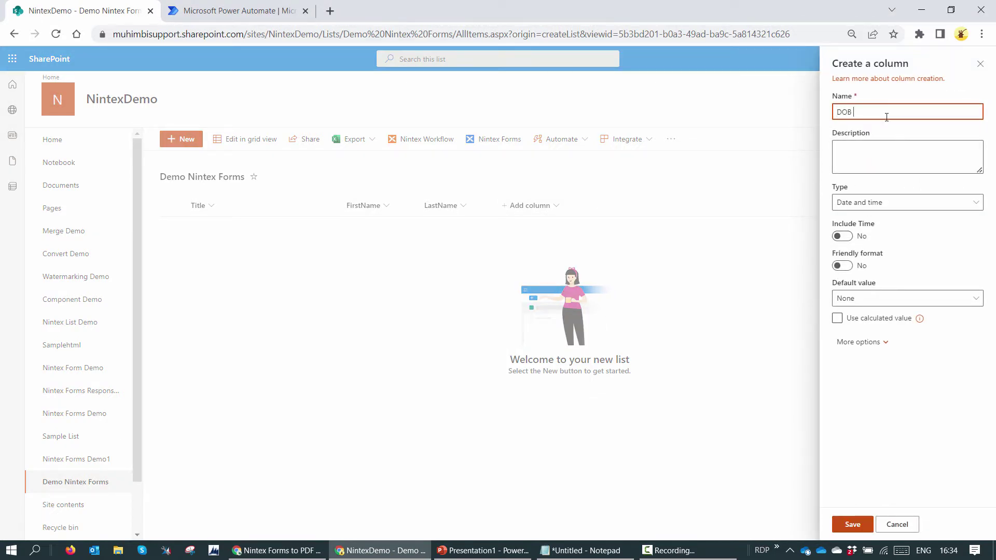
left_click(843, 528)
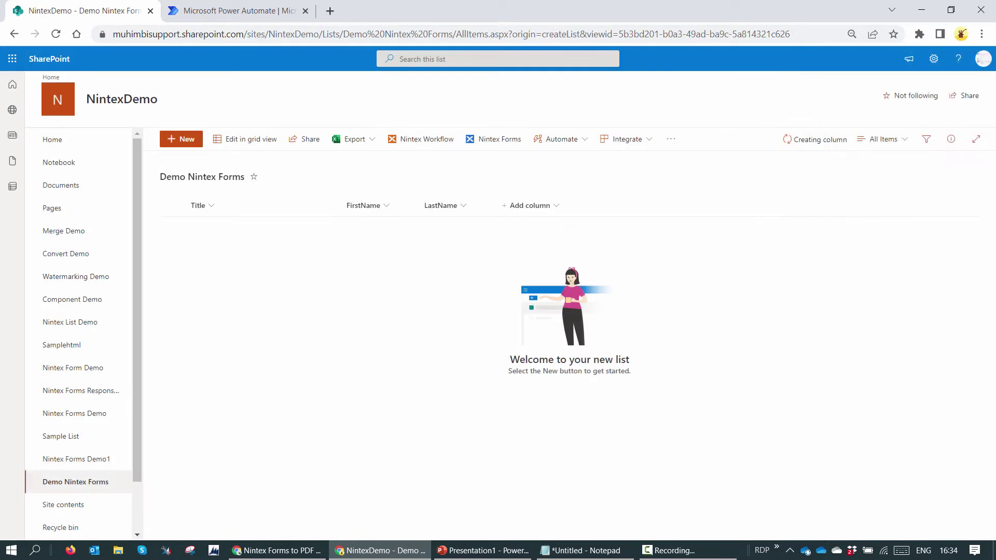
left_click(641, 207)
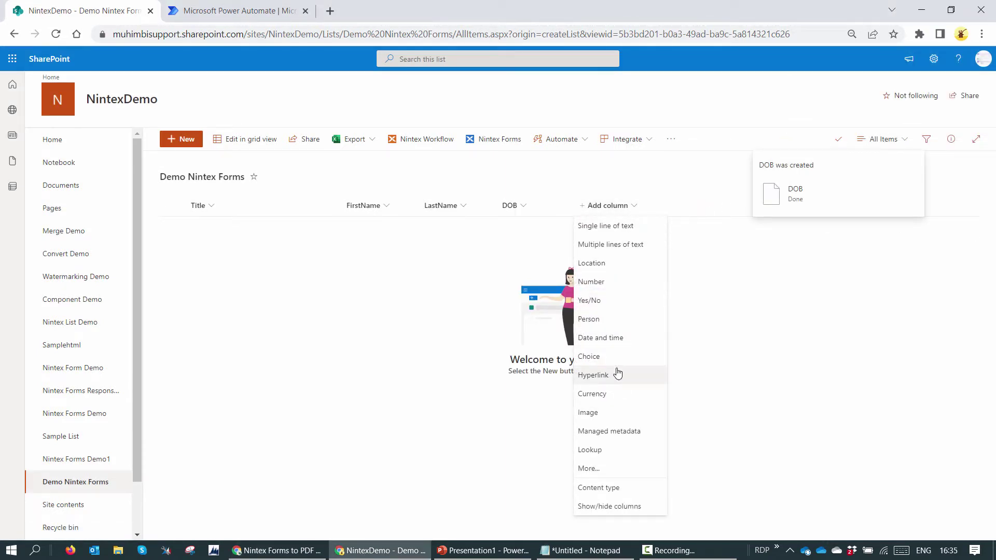
left_click(604, 319)
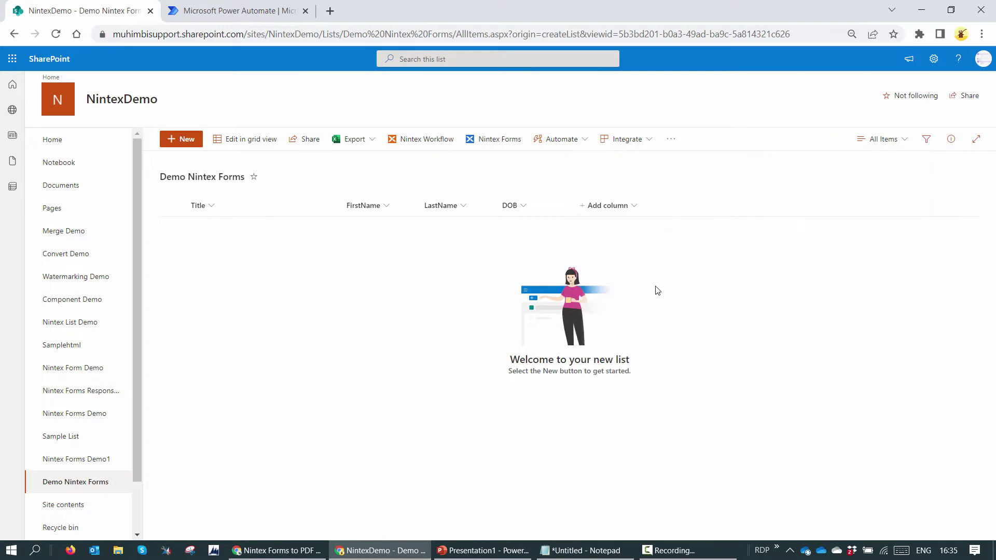
type("LoginAccount")
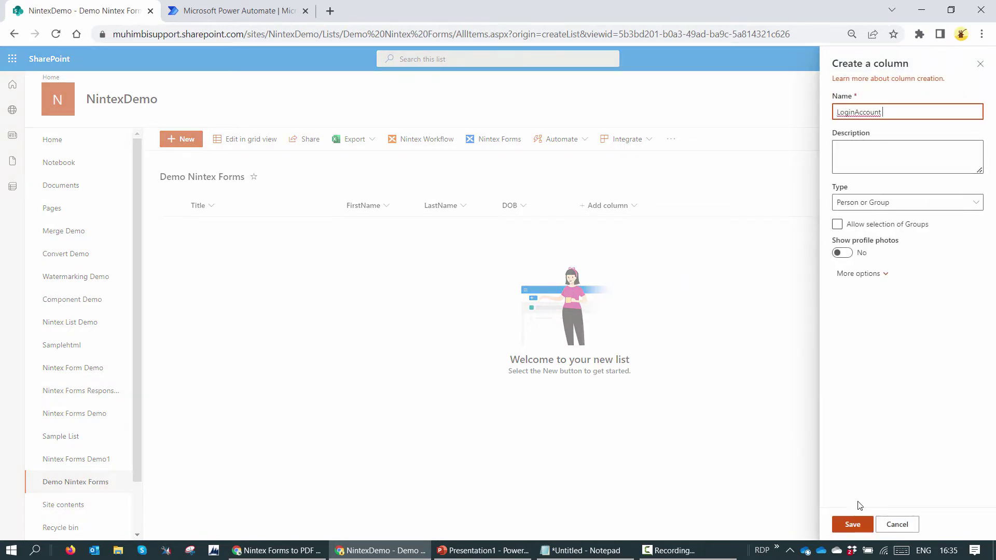
left_click(863, 525)
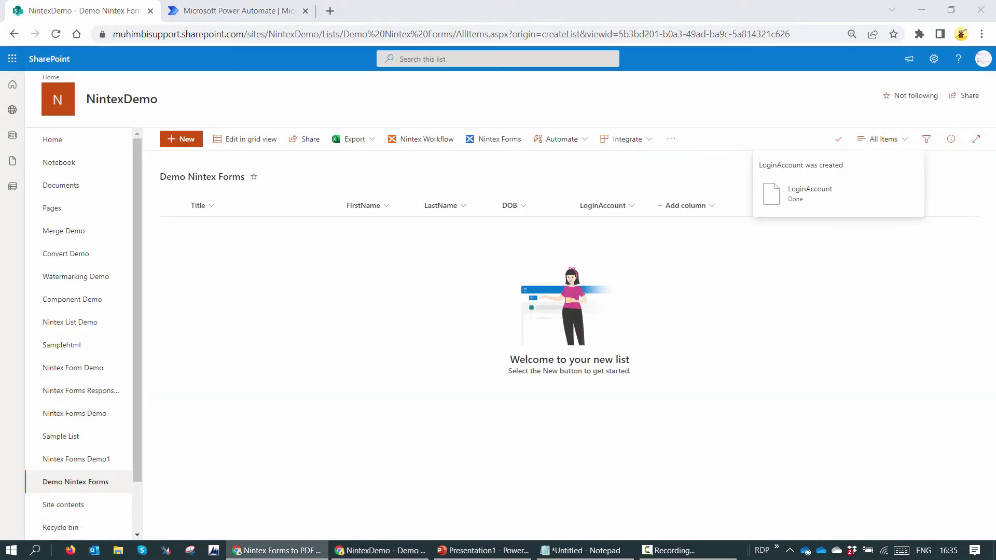
left_click(693, 207)
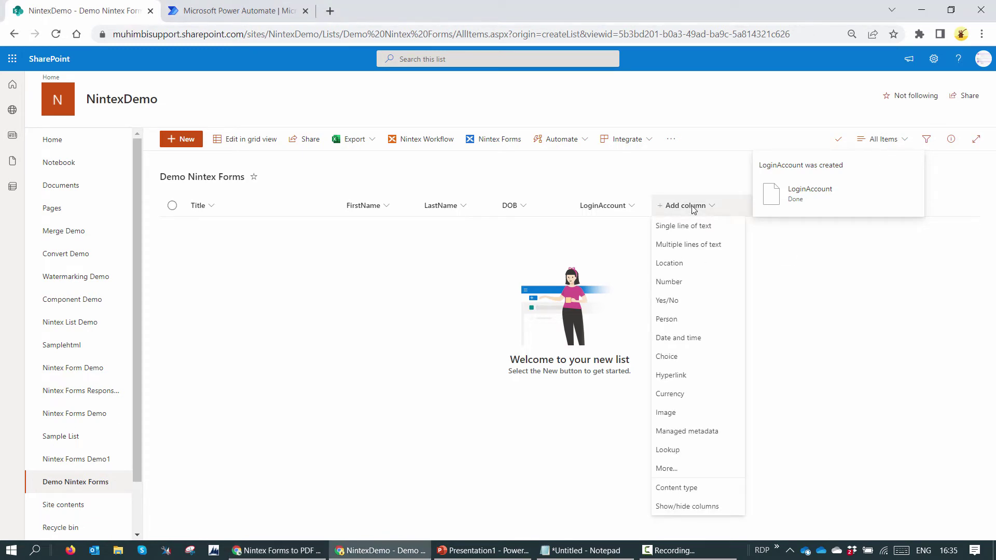
- Create an Industry choice column with Information Technology, Human Resource and Mechanical options
left_click(669, 356)
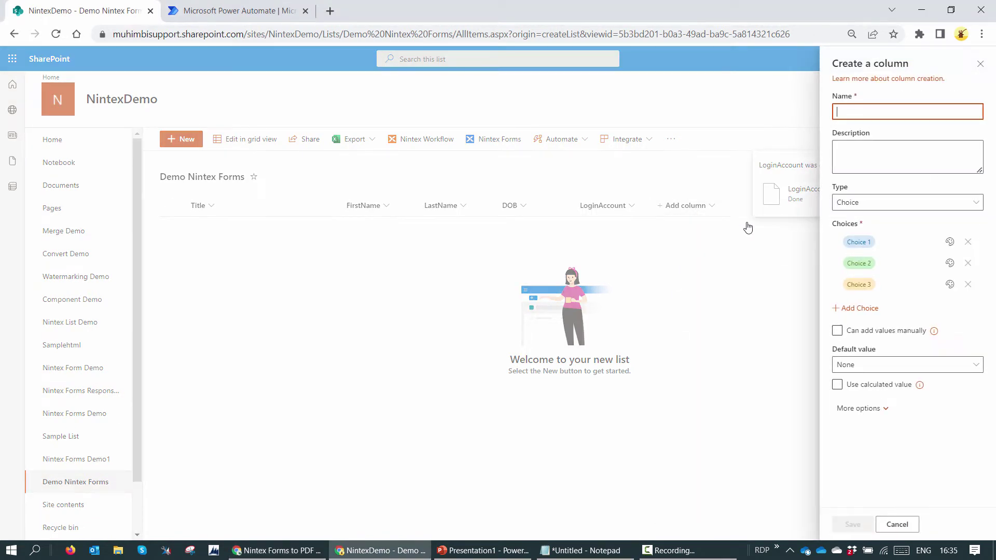
type("Industry")
left_click(906, 244)
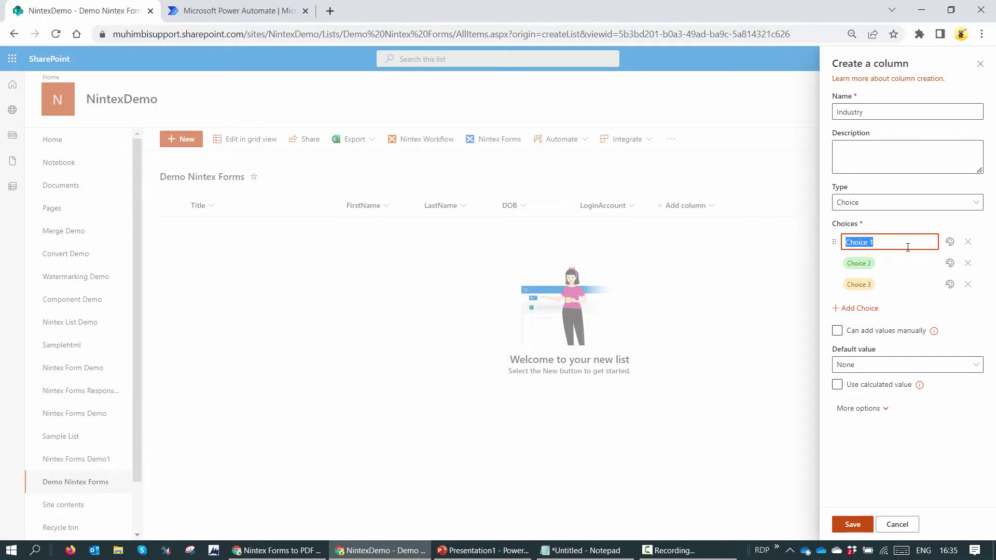
key("BackSpace")
type("Information Technology")
left_click(905, 263)
type("Human Resource")
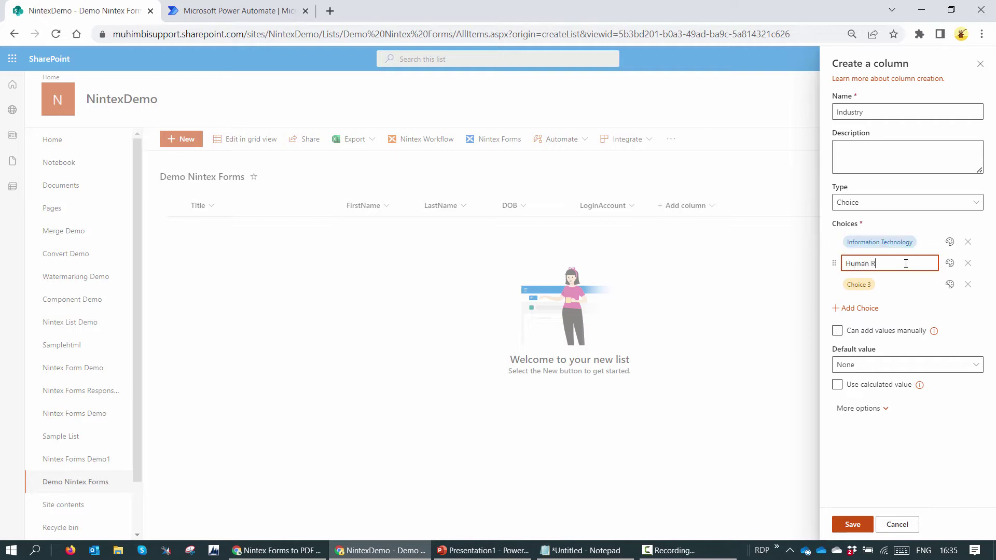
left_click(904, 285)
type("Mechan")
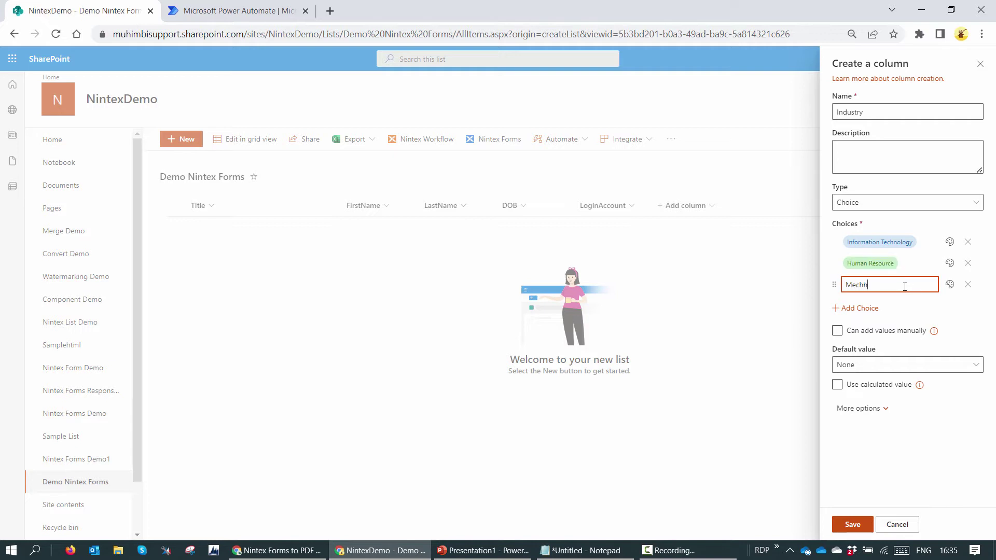
key("BackSpace")
key("BackSpace")
left_click(852, 524)
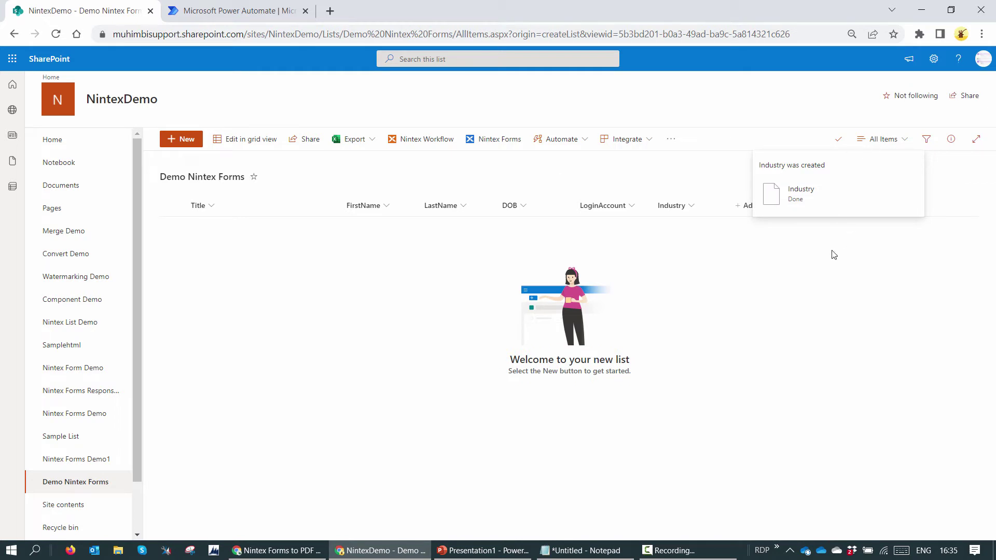
- Build the list's form in the Nintex responsive designer, publish it, and close the designer
left_click(502, 145)
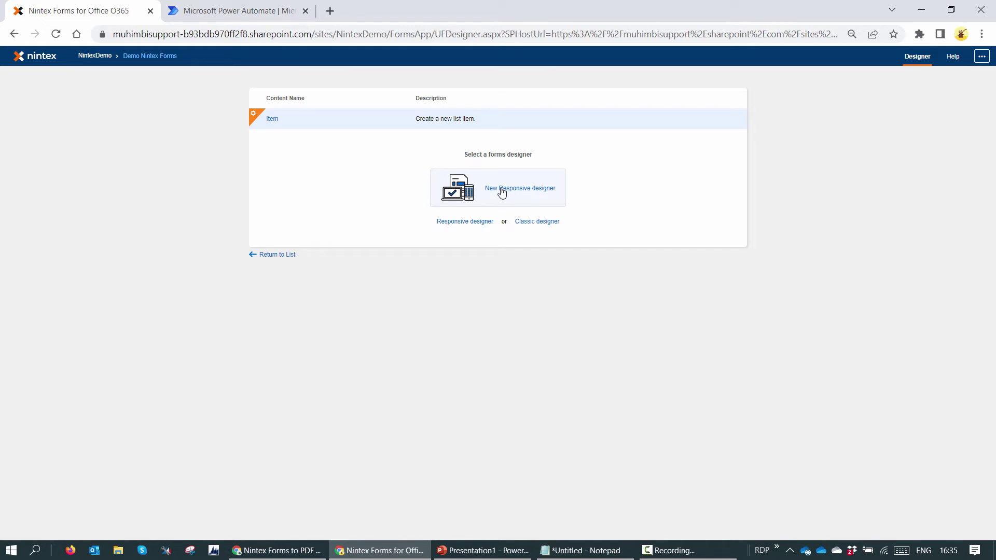
left_click(503, 190)
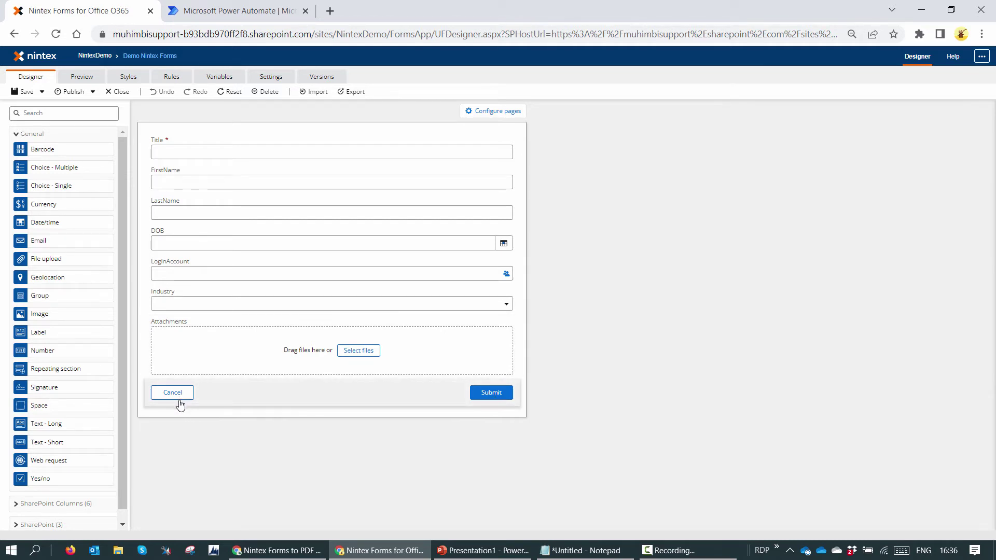
left_click(73, 94)
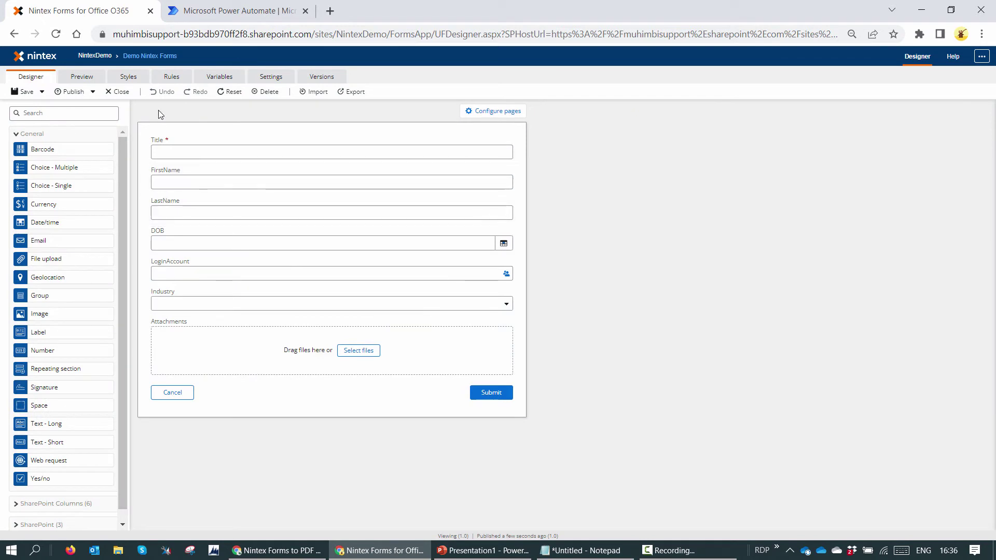
left_click(122, 92)
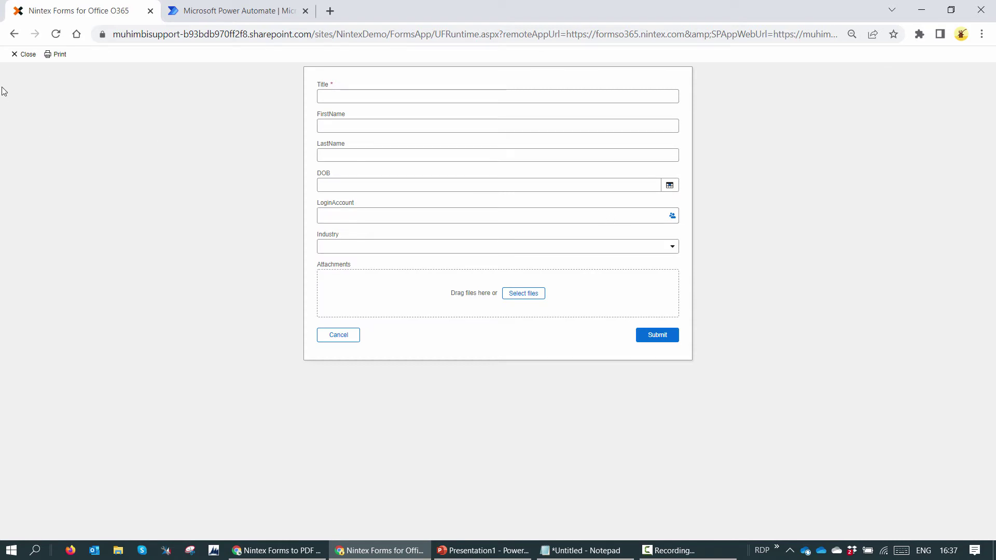
- Close the Nintex new-item form and switch to the Power Automate tab
left_click(15, 56)
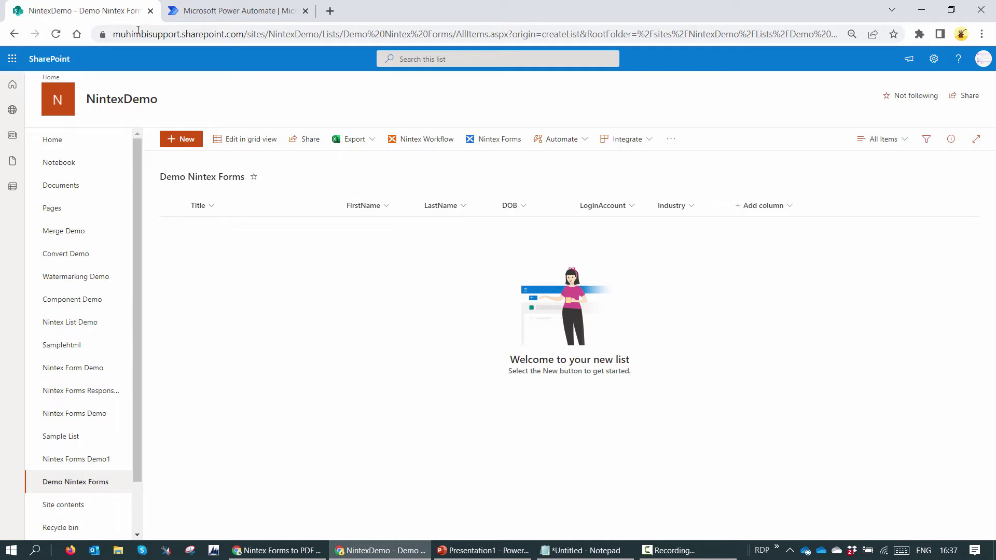
left_click(223, 9)
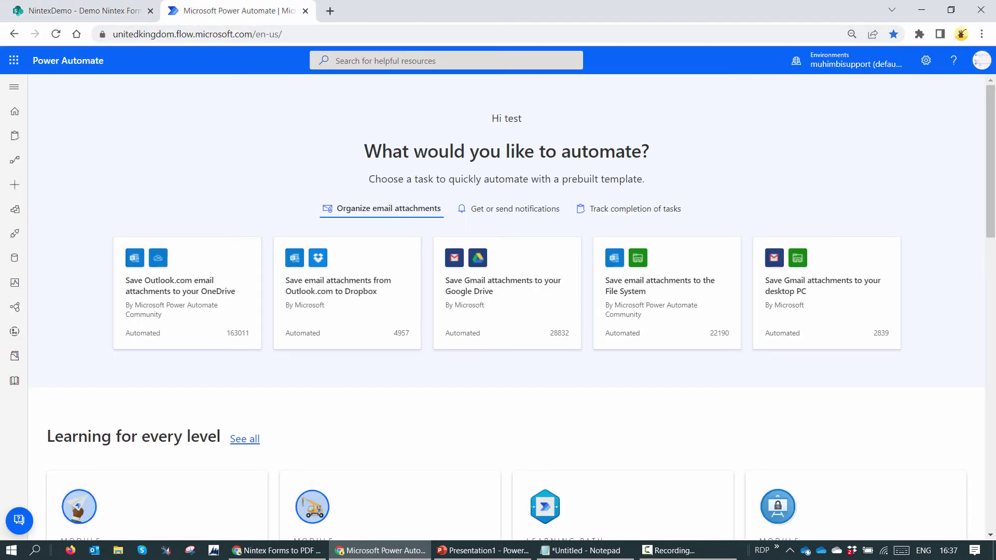
- Create an automated cloud flow triggered by SharePoint's 'When an item is created'
left_click(9, 191)
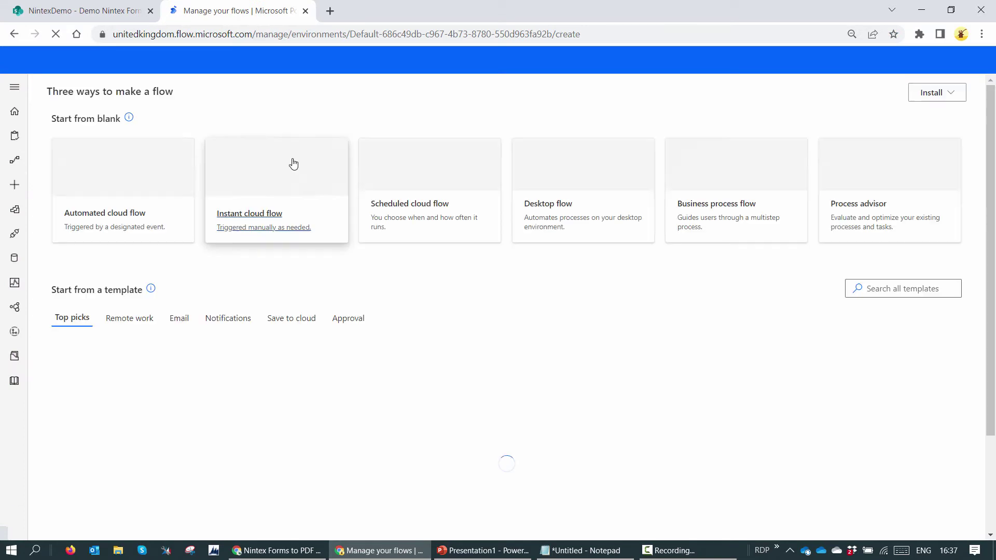
left_click(139, 174)
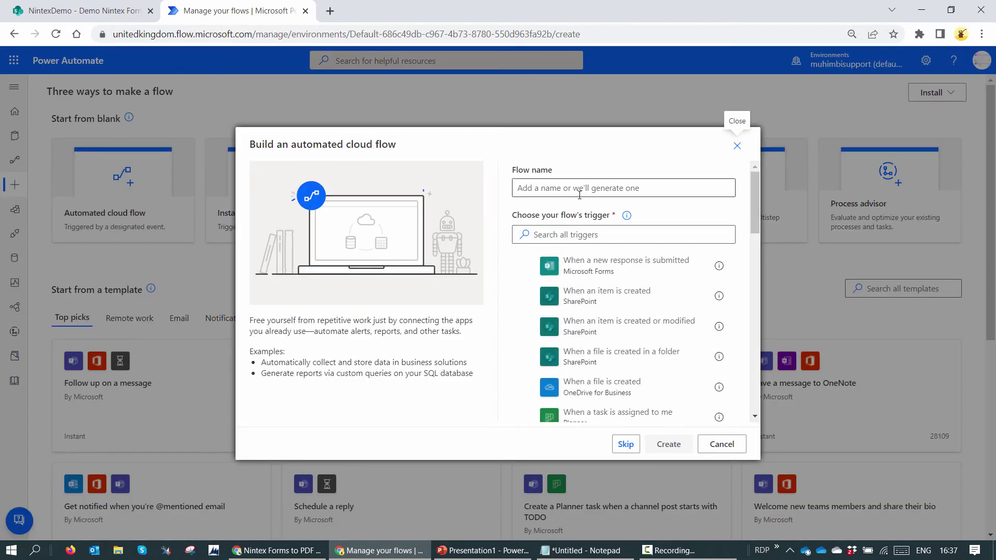
left_click(596, 305)
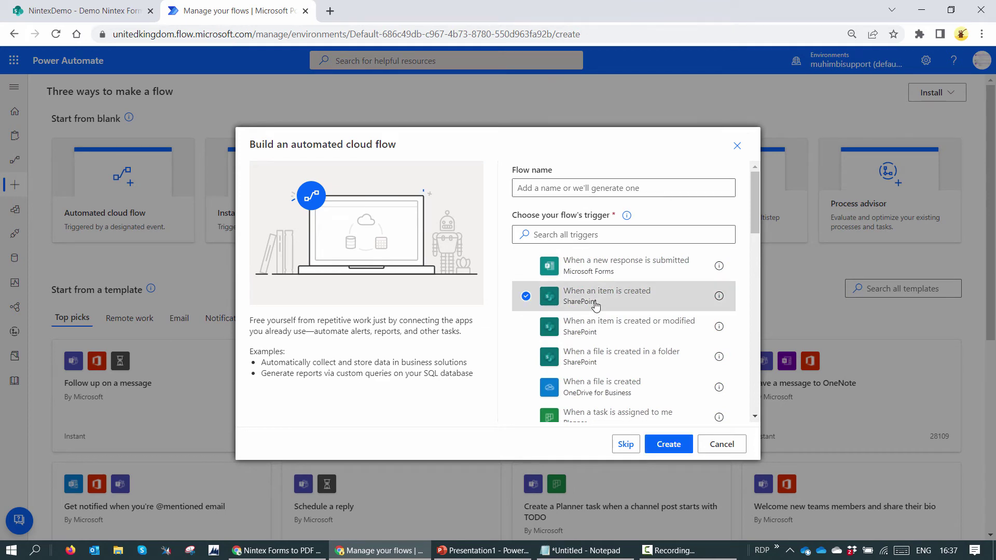
left_click(666, 446)
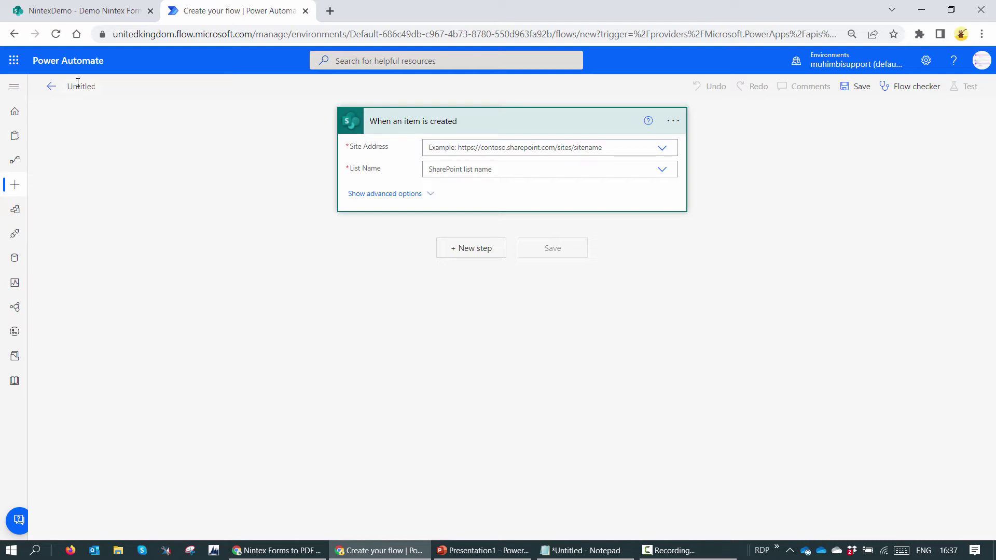
- Name the flow 'Nintex Forms to PDF Demo' and point the trigger at NintexDemo's Demo Nintex Forms list
type("Ninte")
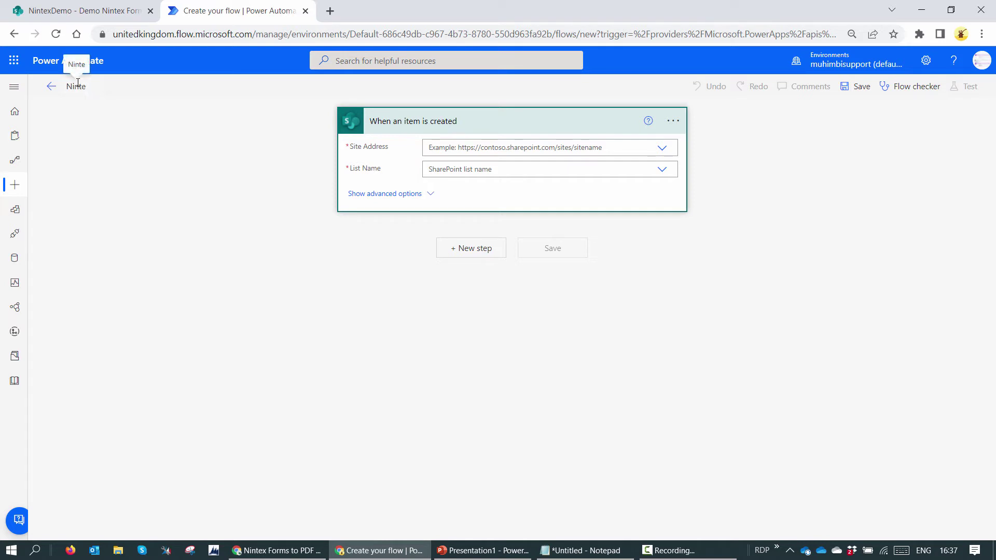
type("x Forms to")
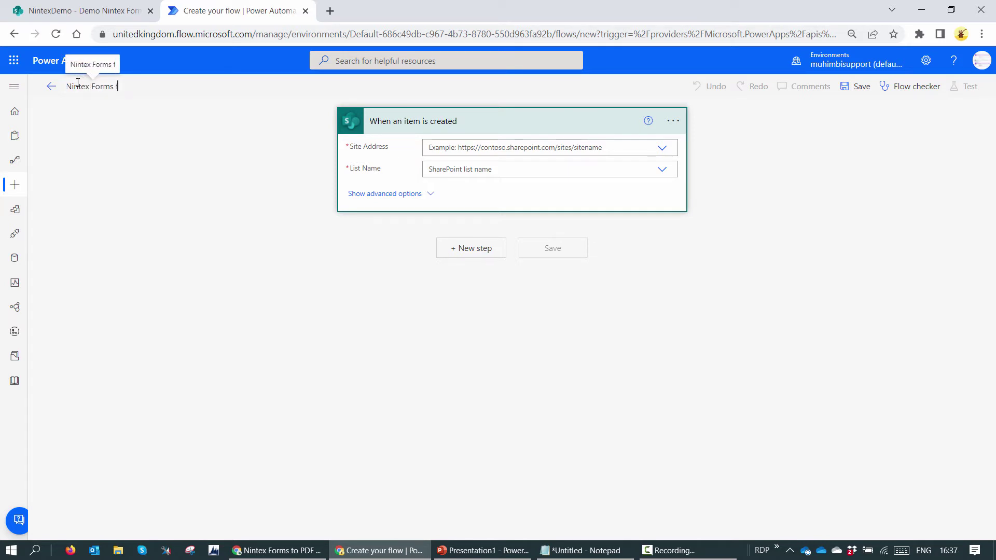
type(" PDF Demo")
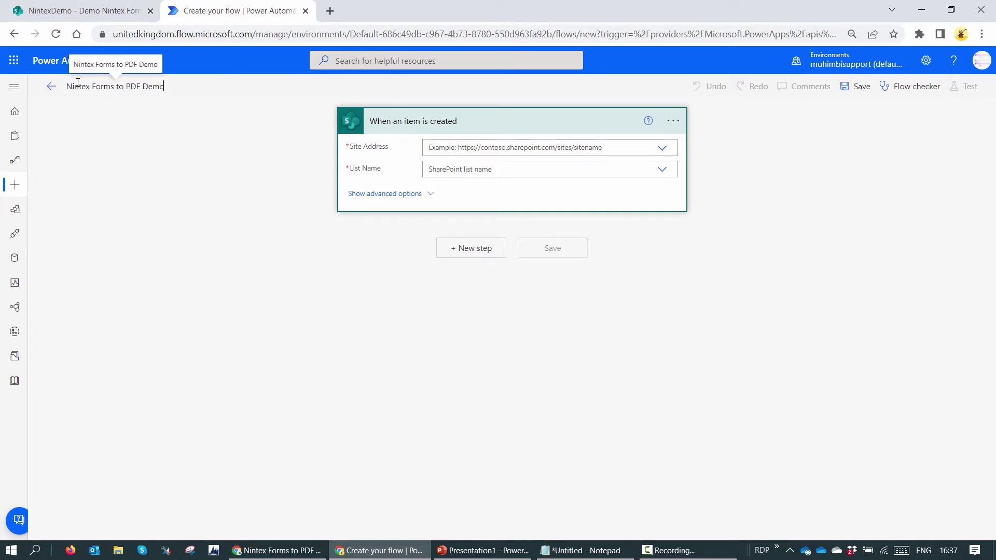
left_click(481, 149)
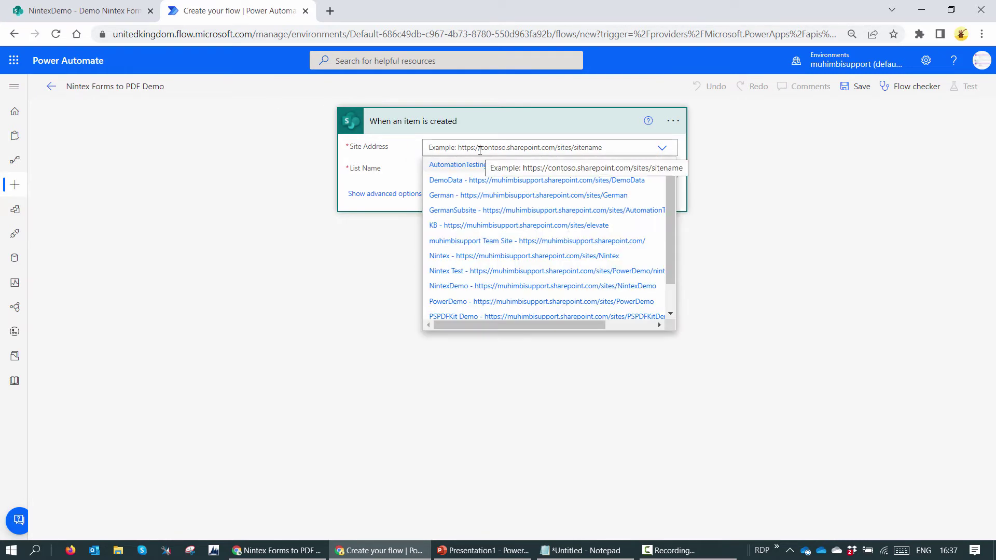
type("Nin")
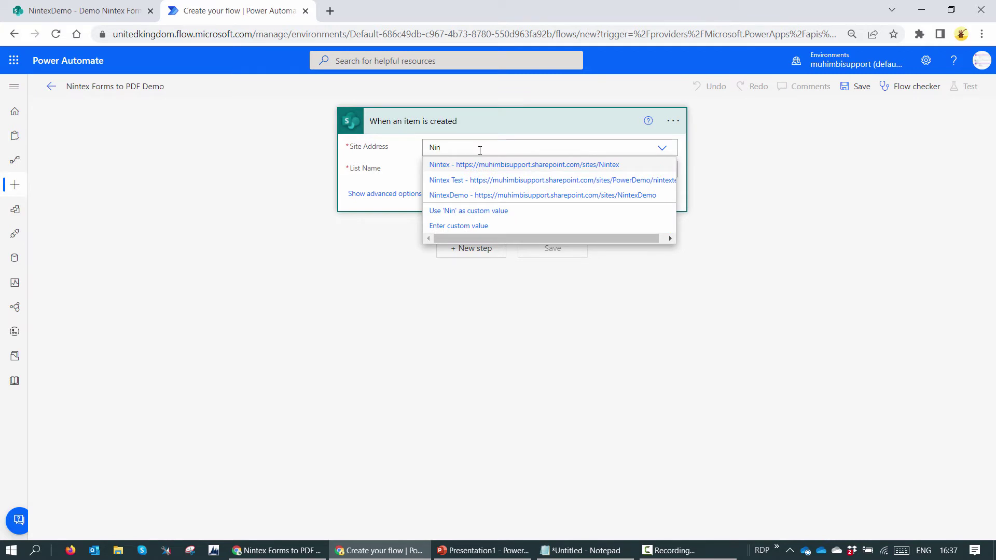
left_click(475, 197)
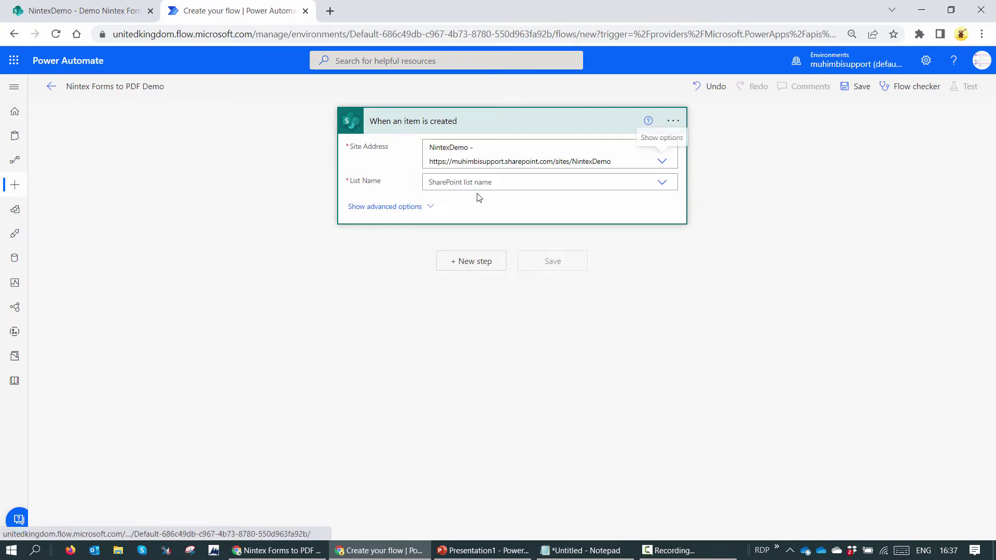
left_click(549, 179)
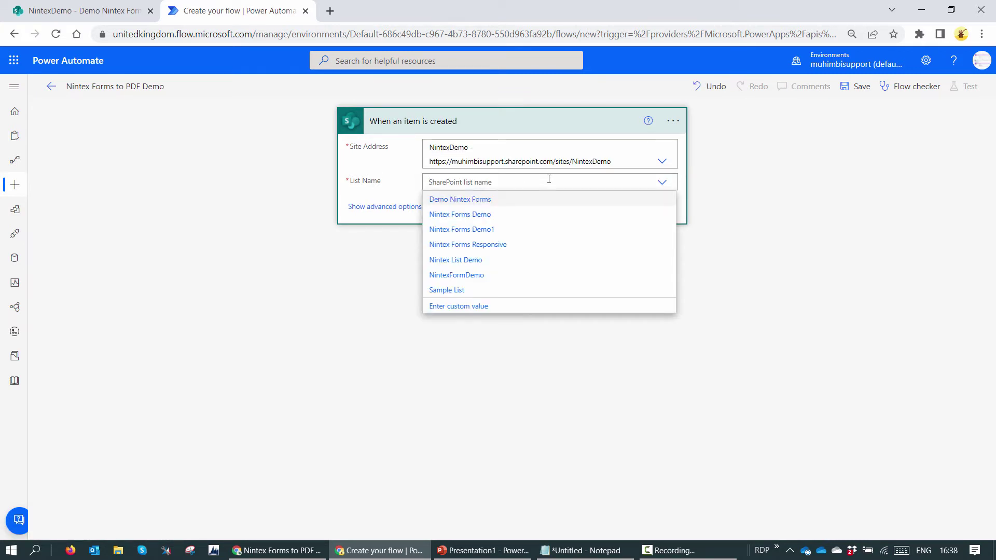
left_click(491, 200)
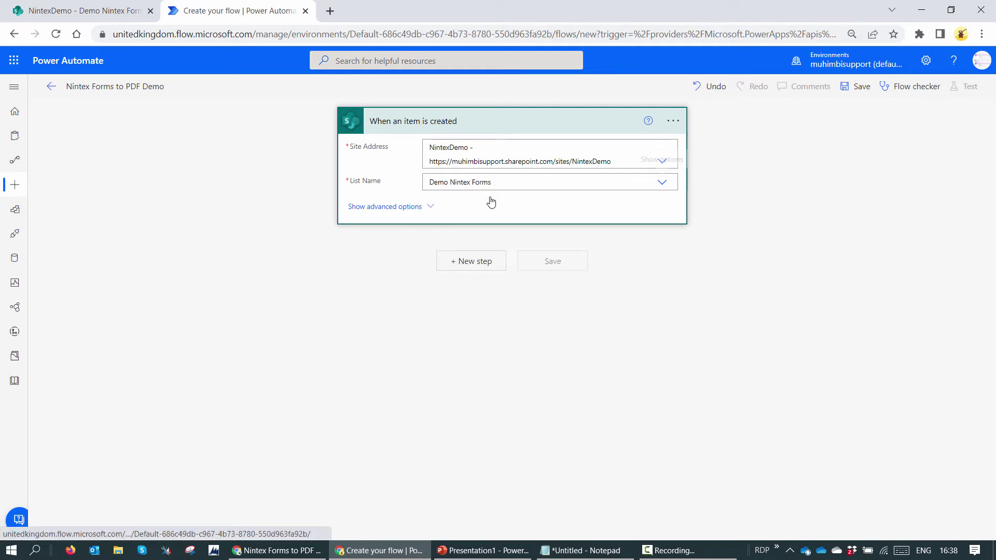
left_click(472, 261)
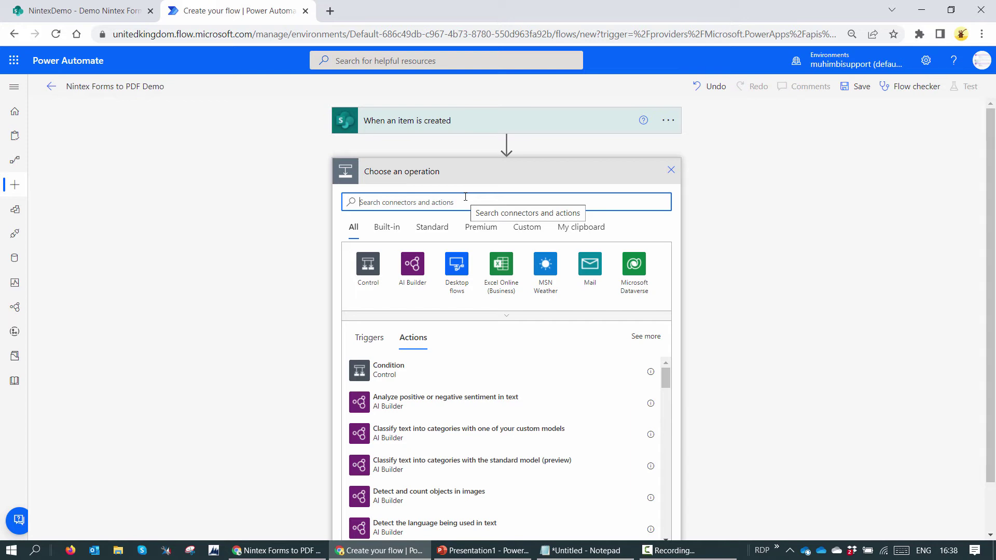
- Search for 'Muhimbi' and choose the Muhimbi PDF connector
type("Muhimbi")
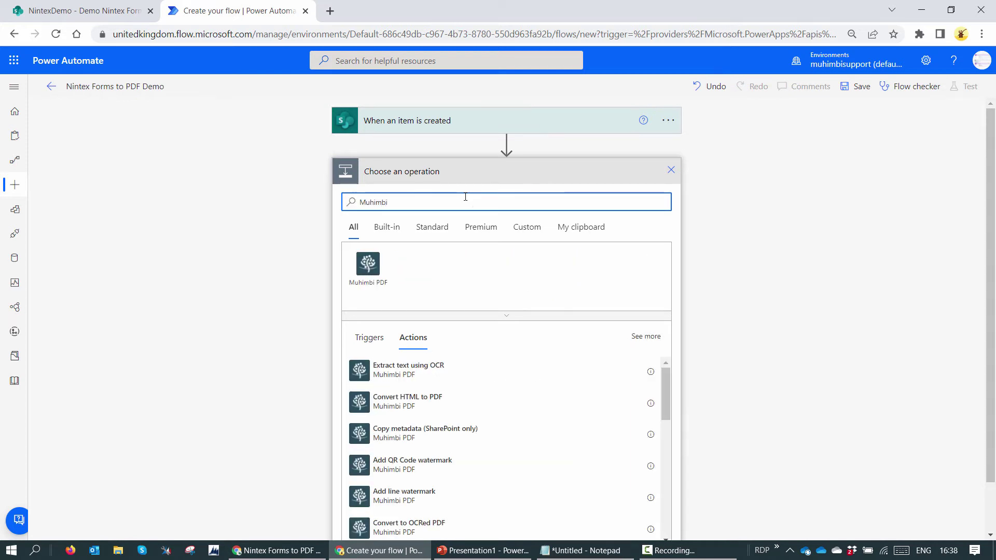
left_click(377, 273)
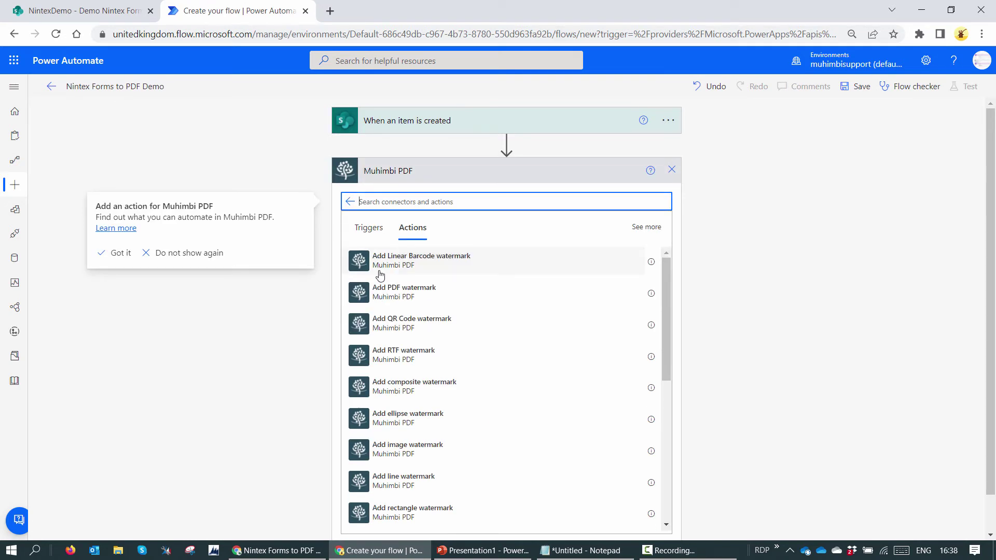
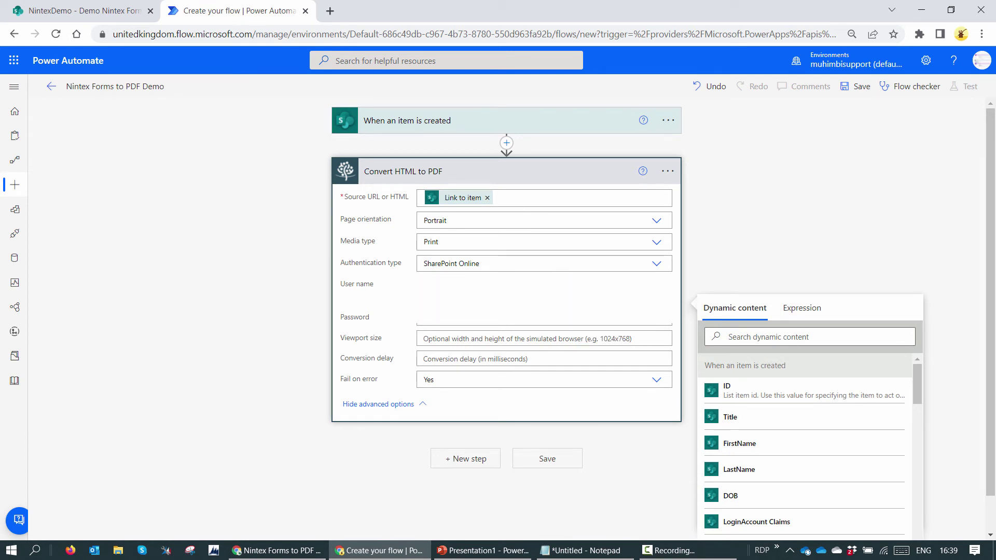
- Give the Convert HTML to PDF step a 10000 conversion delay and add a new step
left_click(520, 339)
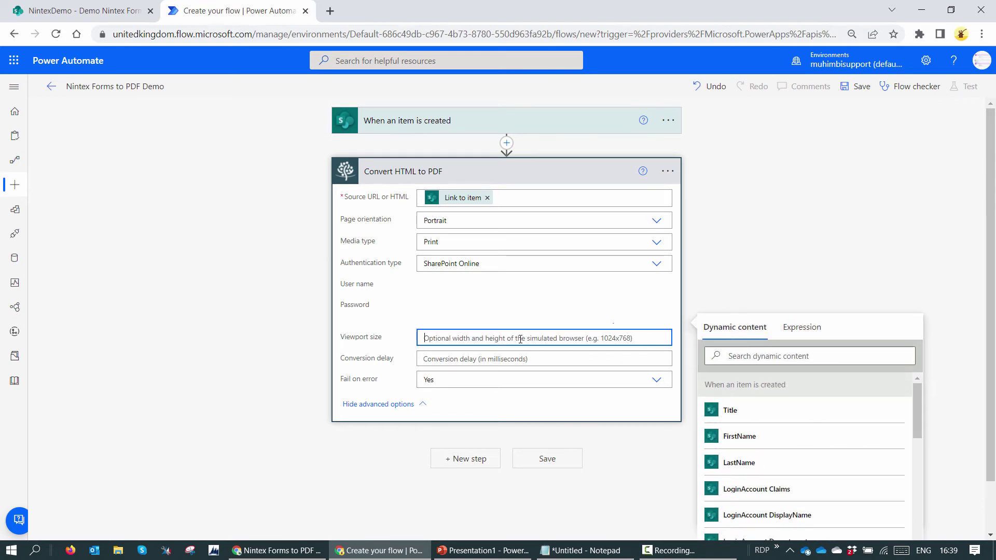
left_click(556, 359)
type("10000")
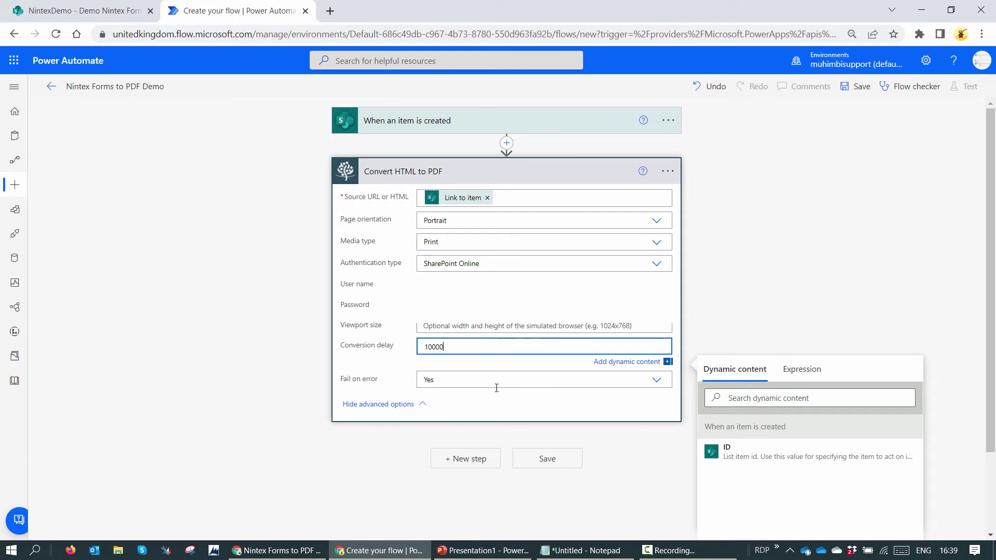
left_click(475, 463)
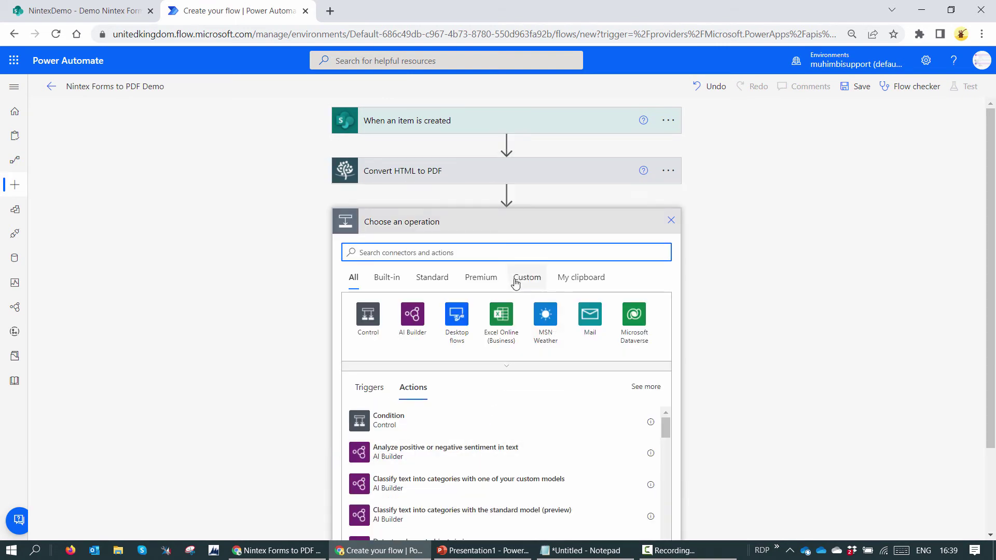
- Add the SharePoint Create file action as the new step
type("Create")
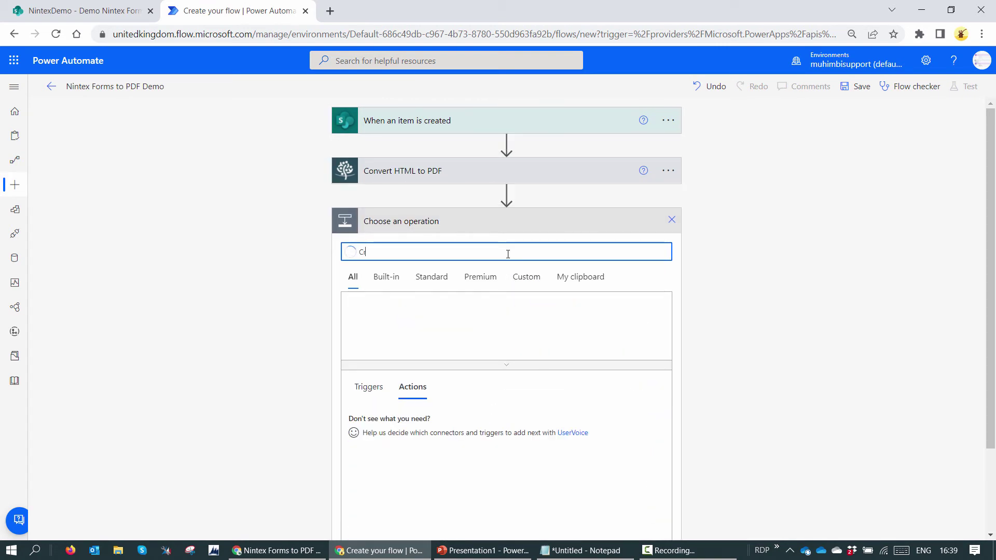
left_click(456, 316)
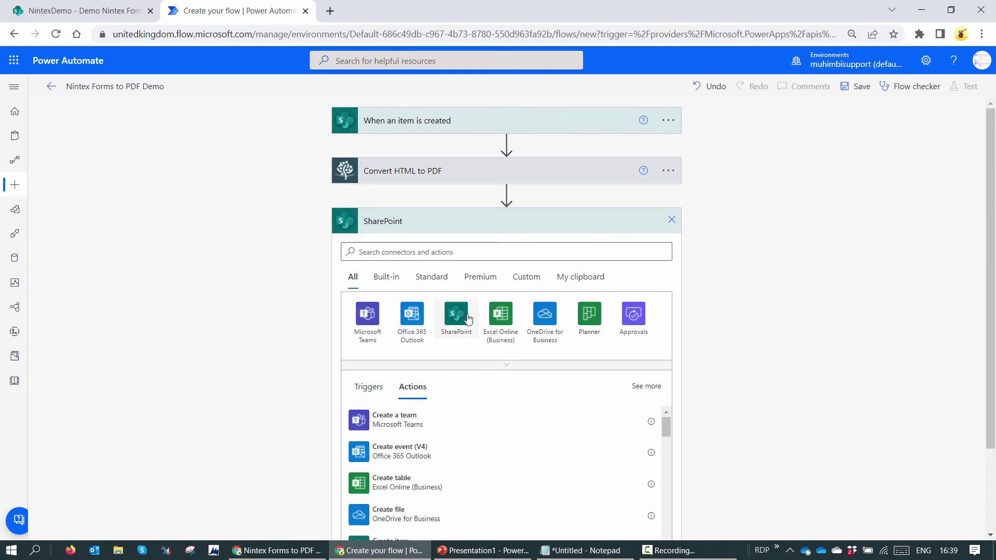
type("create")
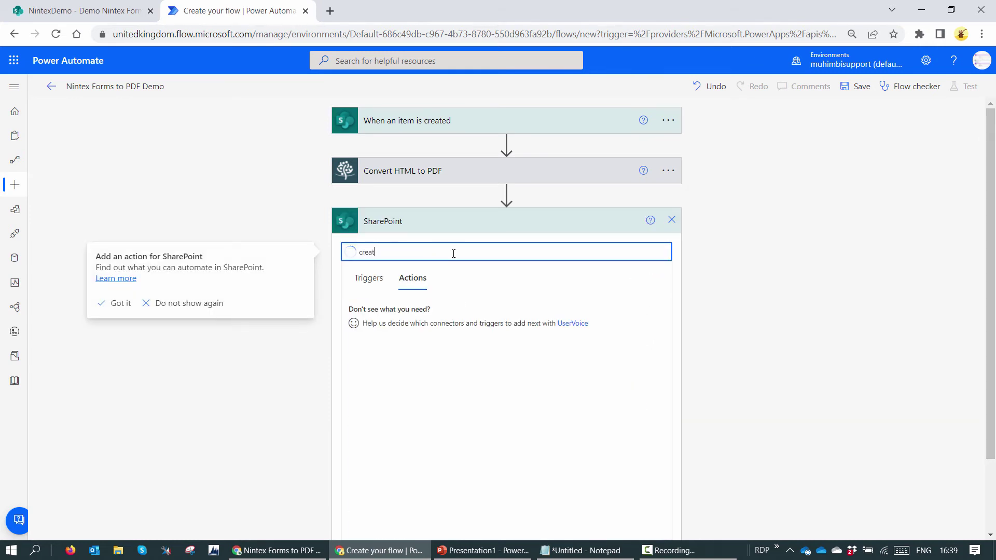
left_click(429, 407)
- Target the NintexDemo site with /Shared Documents as the folder path
left_click(487, 243)
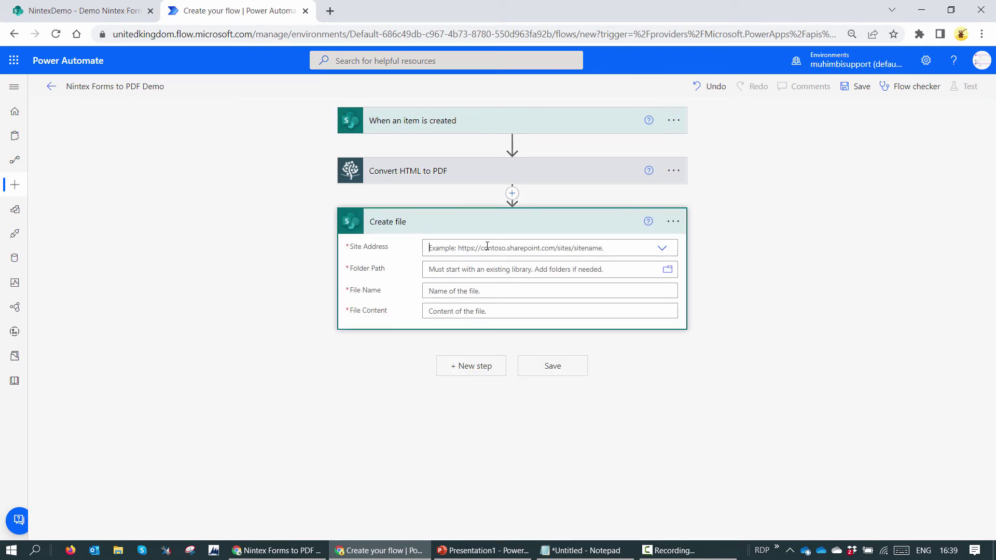
type("Nintex")
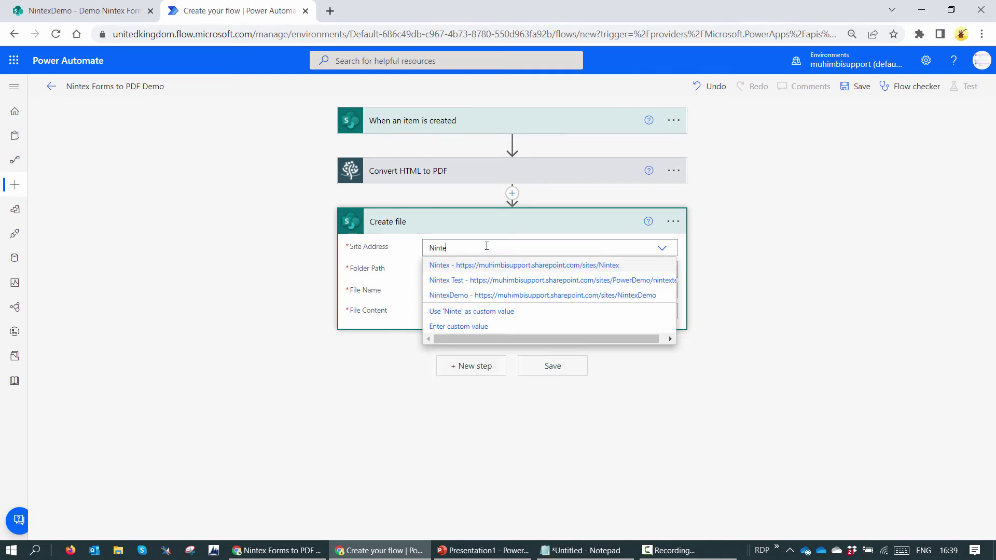
left_click(501, 295)
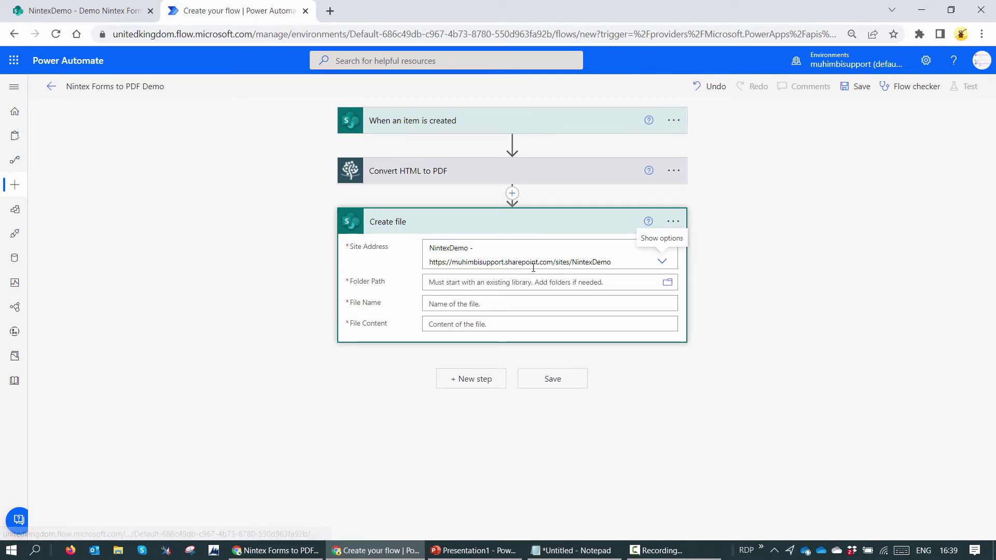
left_click(667, 283)
scroll(783, 428, "down", 5)
scroll(783, 436, "up", 3)
scroll(778, 490, "down", 3)
left_click(747, 342)
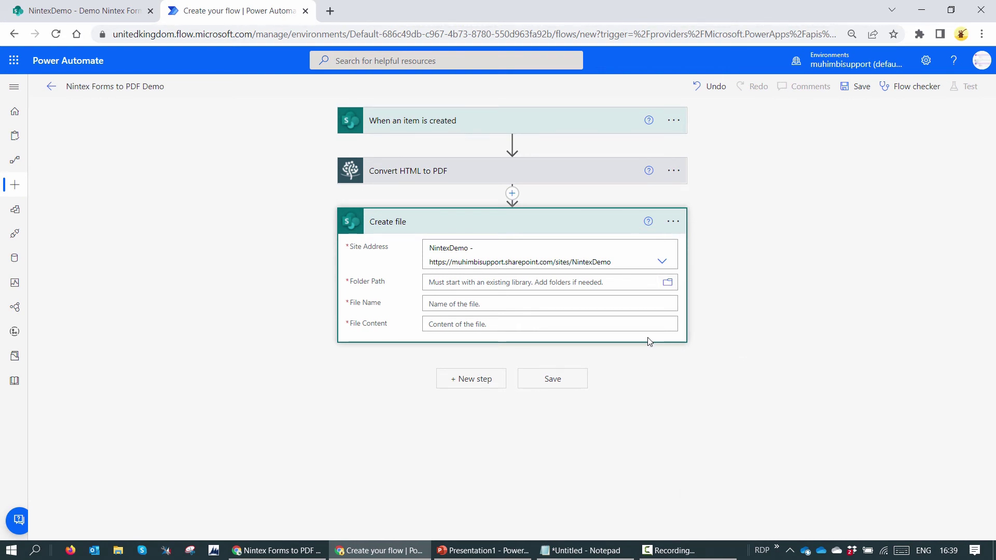
- Name the file 'Nintex Form Demo - [ID].pdf' with Processed file content, then save the flow
left_click(522, 315)
type("Nintex Form Demo -")
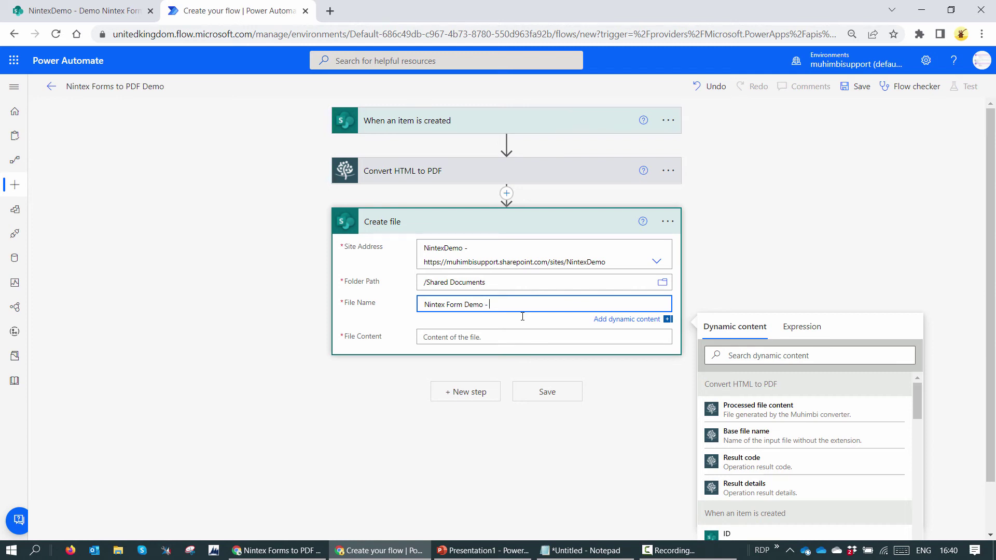
left_click(721, 529)
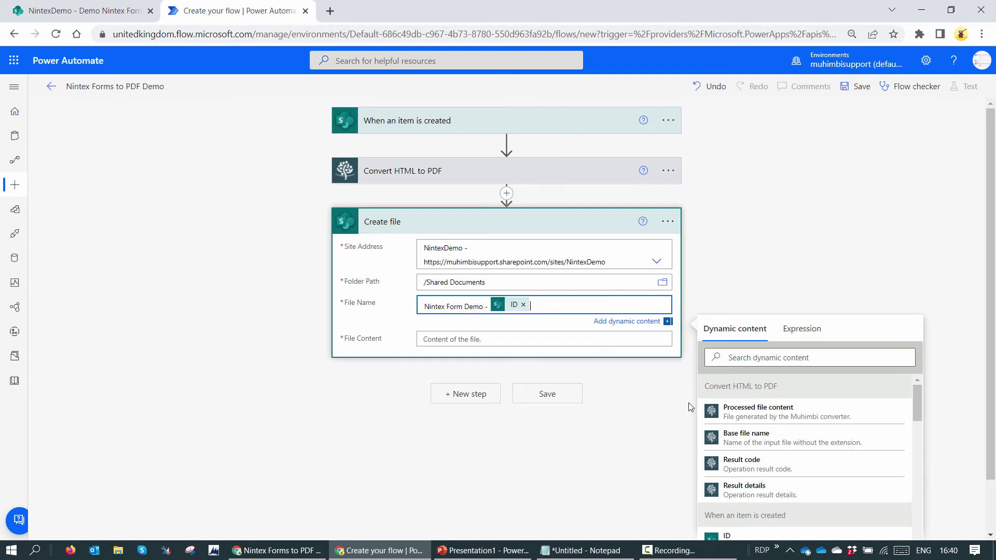
type(".pdf")
left_click(622, 339)
left_click(804, 427)
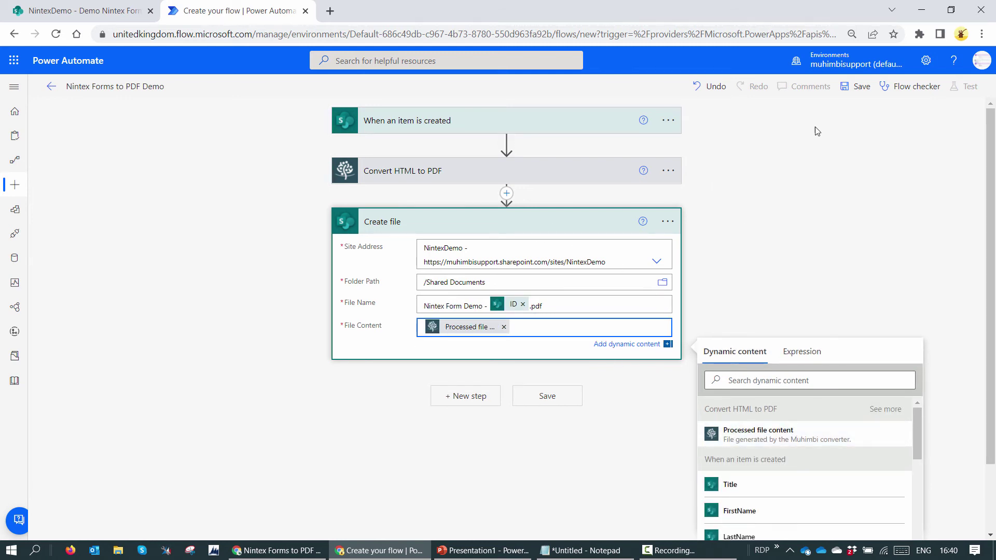
left_click(848, 88)
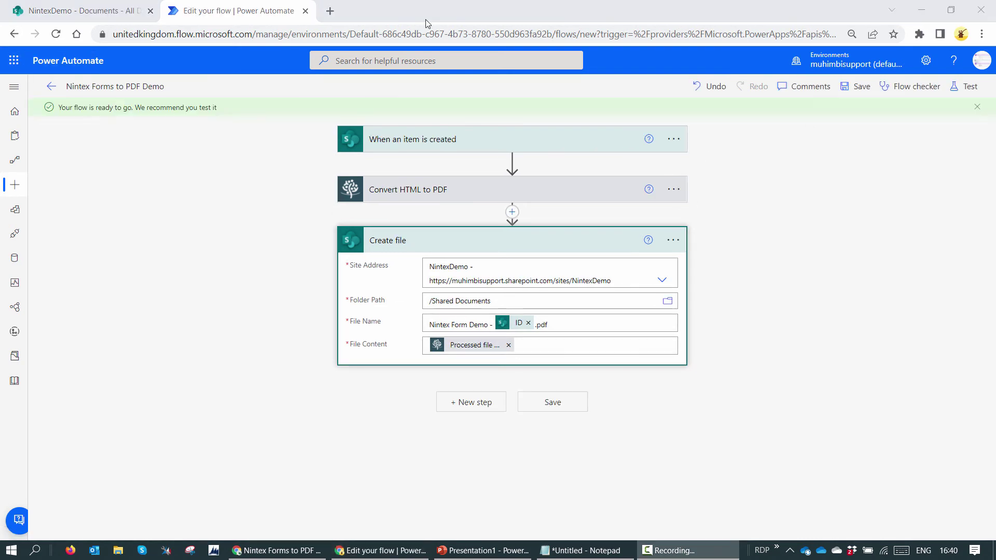
- Turn on Secure Inputs and Secure Outputs in the Convert HTML to PDF step's settings
left_click(143, 8)
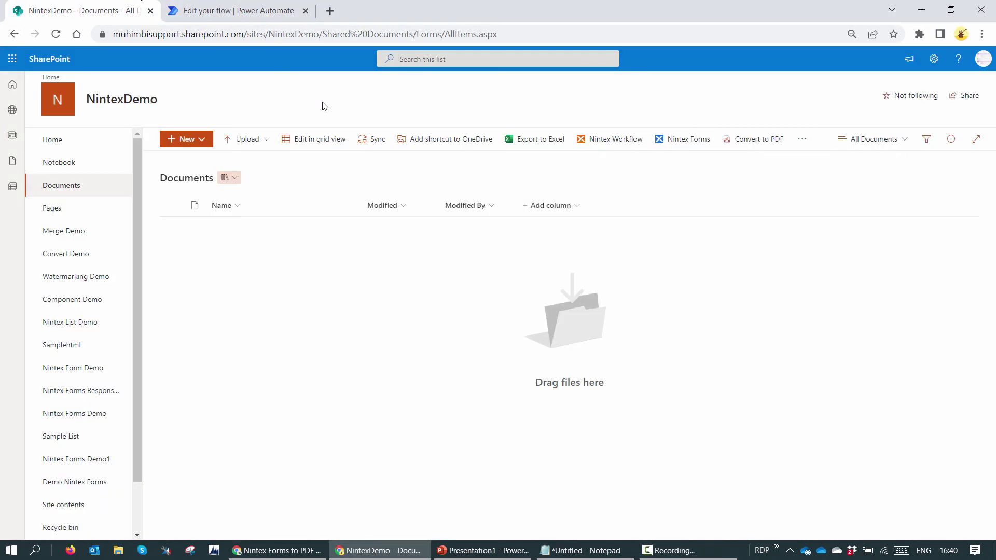
left_click(243, 12)
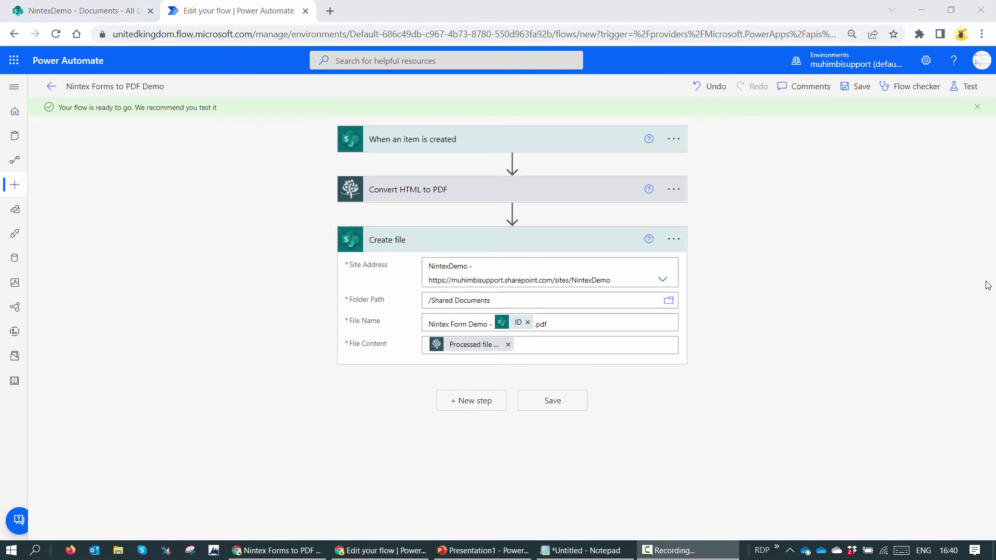
left_click(673, 193)
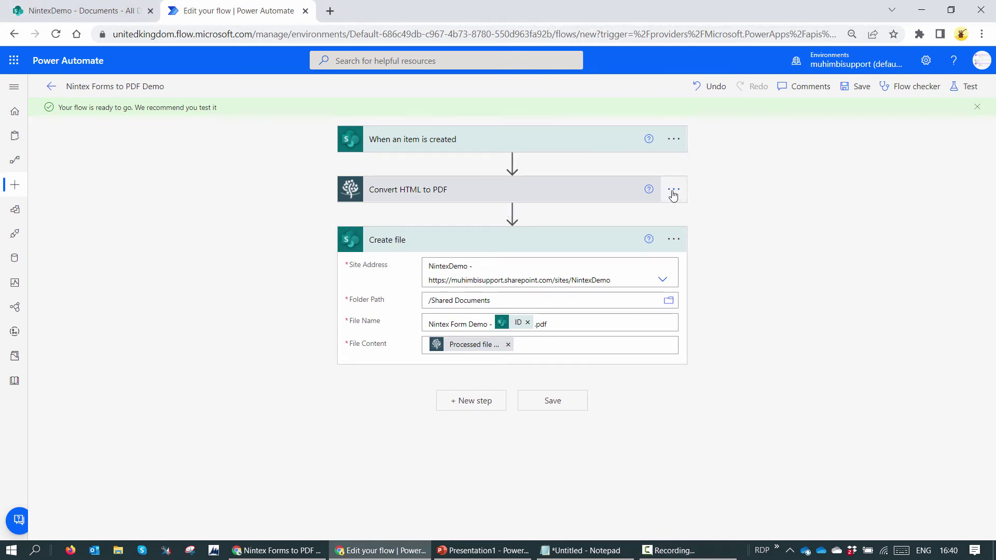
left_click(673, 190)
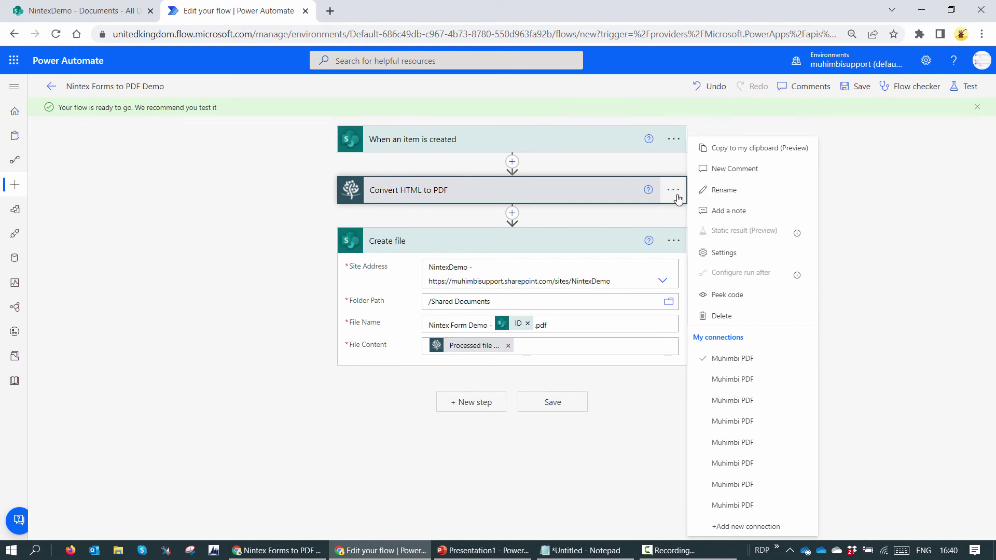
left_click(723, 253)
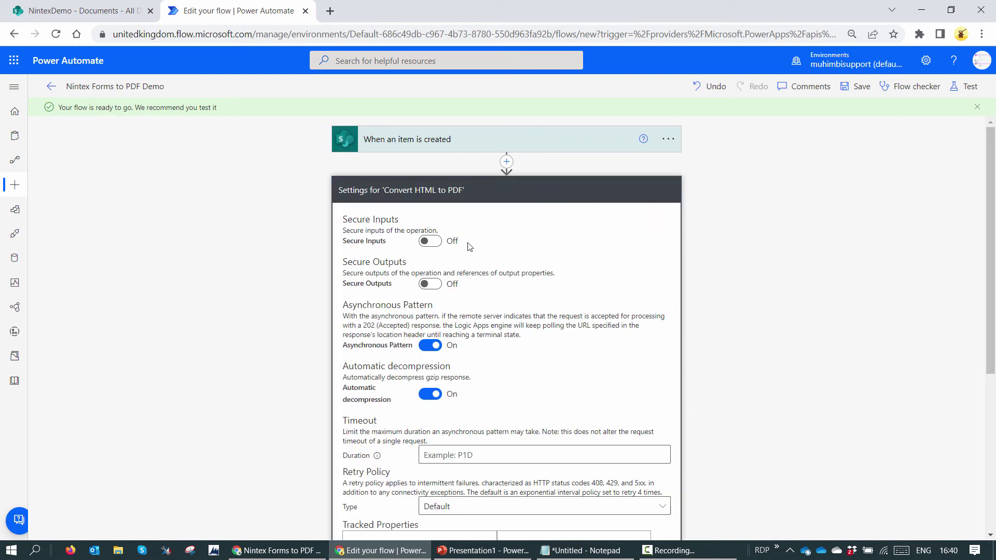
left_click(429, 241)
left_click(430, 284)
scroll(612, 225, "down", 5)
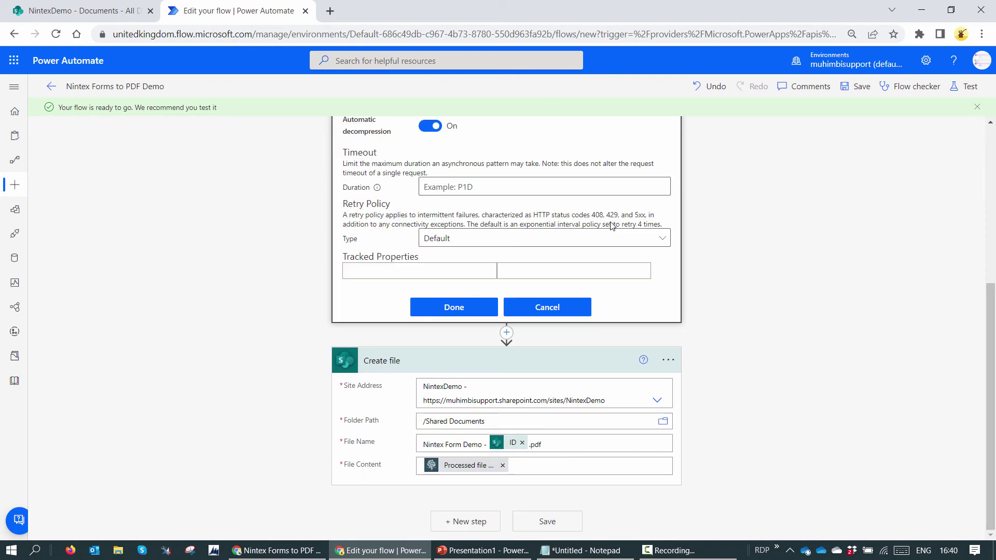
left_click(453, 307)
- Start a manual test of the flow and open the Demo Nintex Forms list in SharePoint
left_click(965, 86)
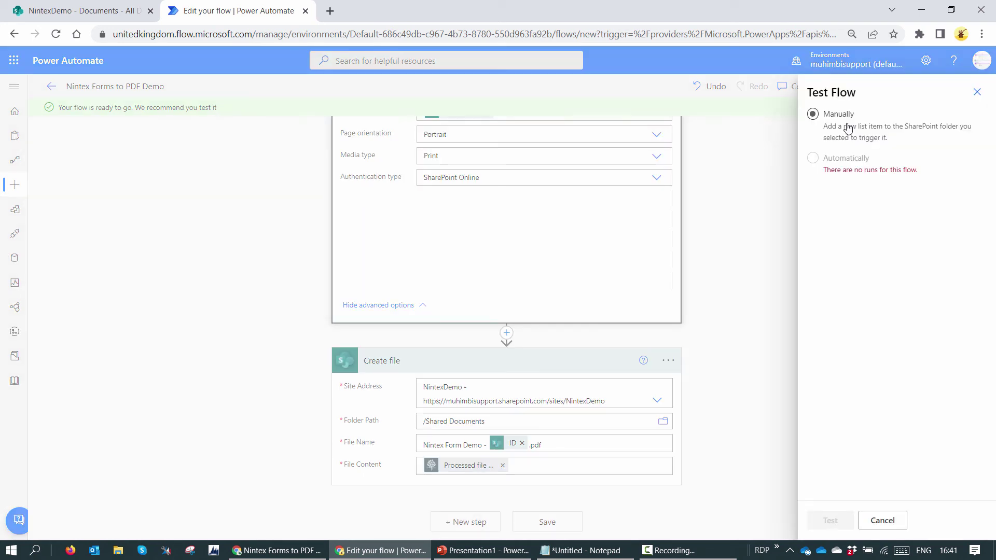
left_click(830, 521)
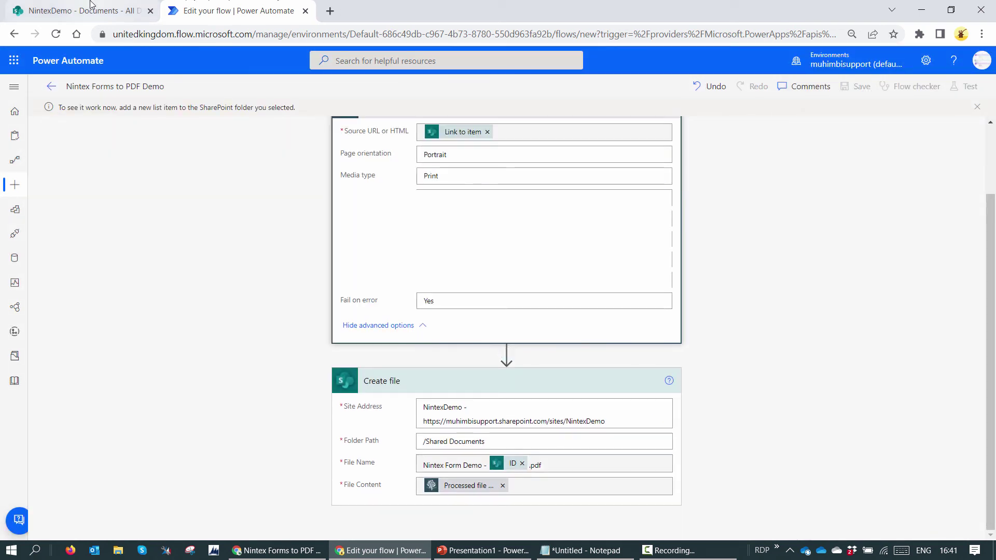
left_click(83, 11)
scroll(104, 332, "down", 2)
left_click(97, 425)
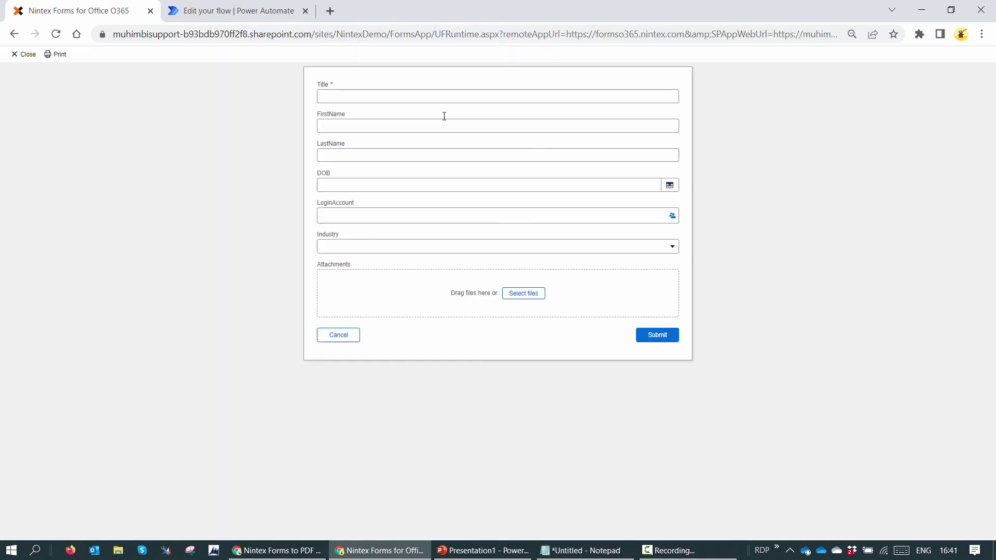
- Enter 'Mr' as the Title and fill in the first and last name
left_click(438, 98)
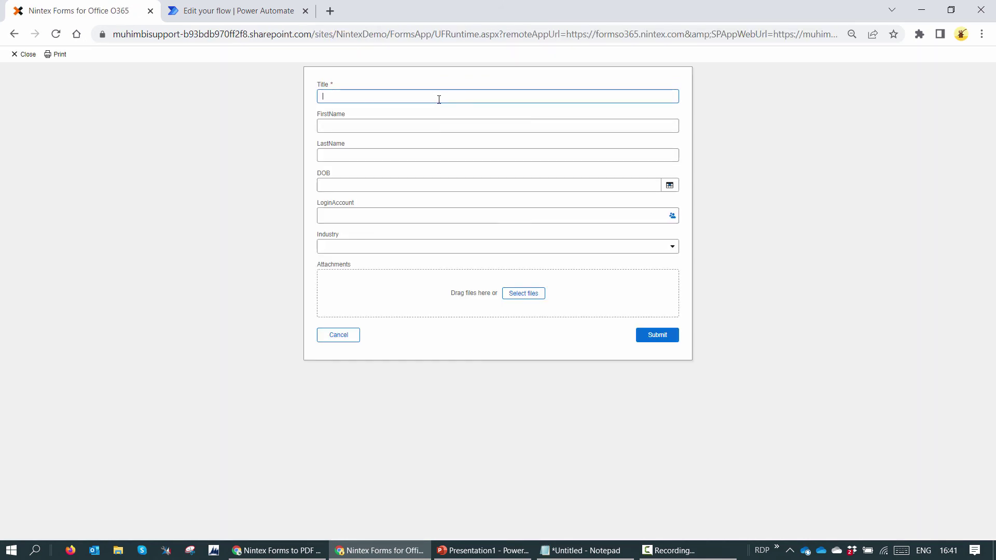
type("Mr")
left_click(427, 120)
type("Clavin")
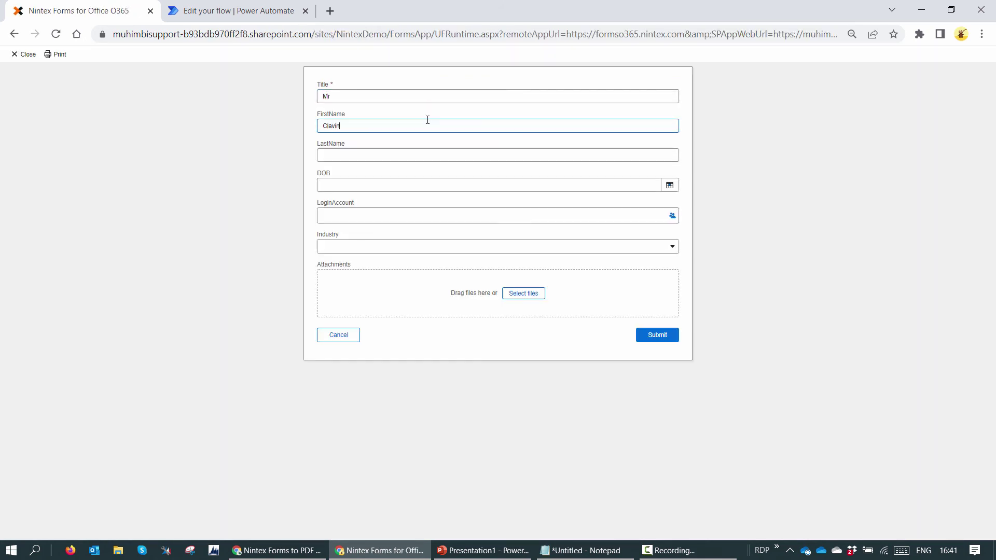
left_click(422, 156)
type("Fernandes")
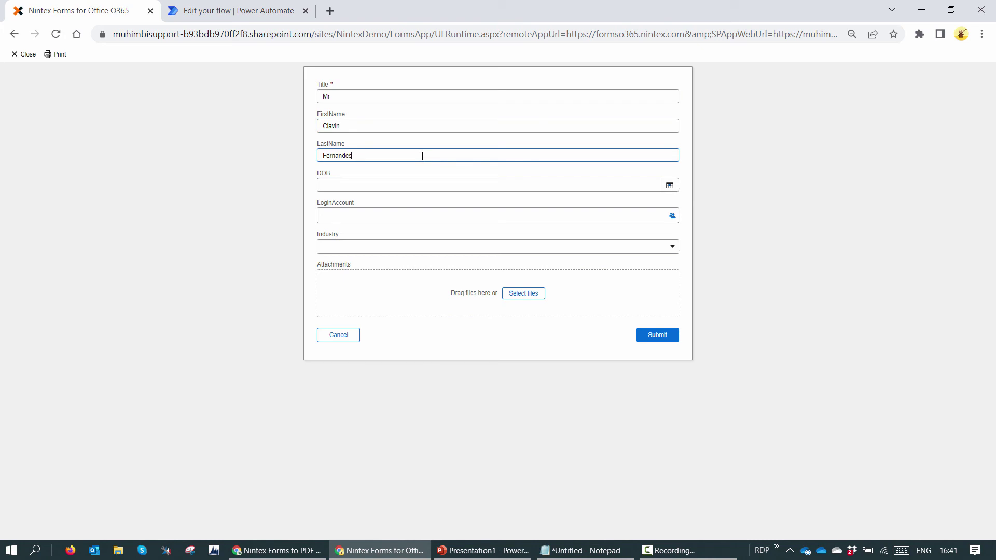
- Set the date of birth to Apr 20, 1995 using the calendar
left_click(418, 186)
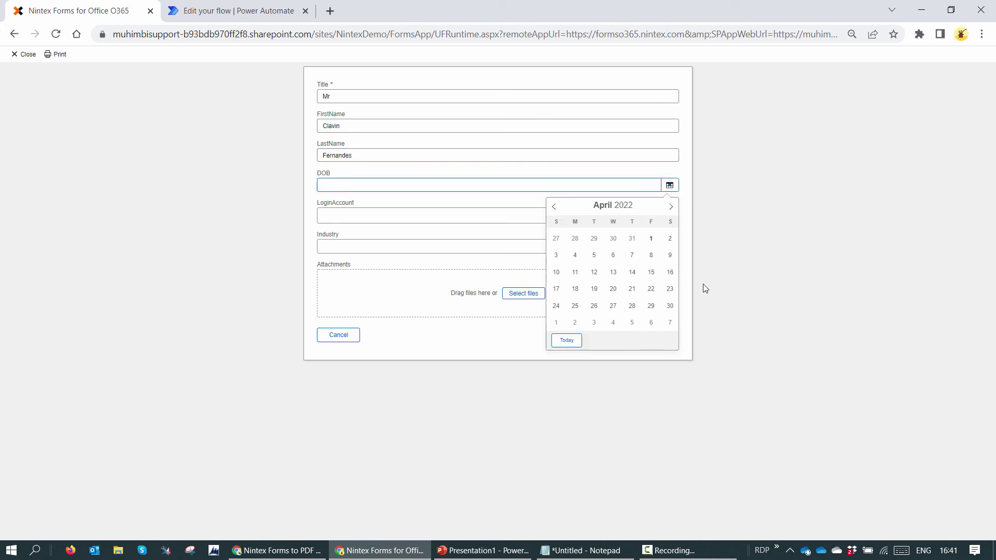
left_click(624, 205)
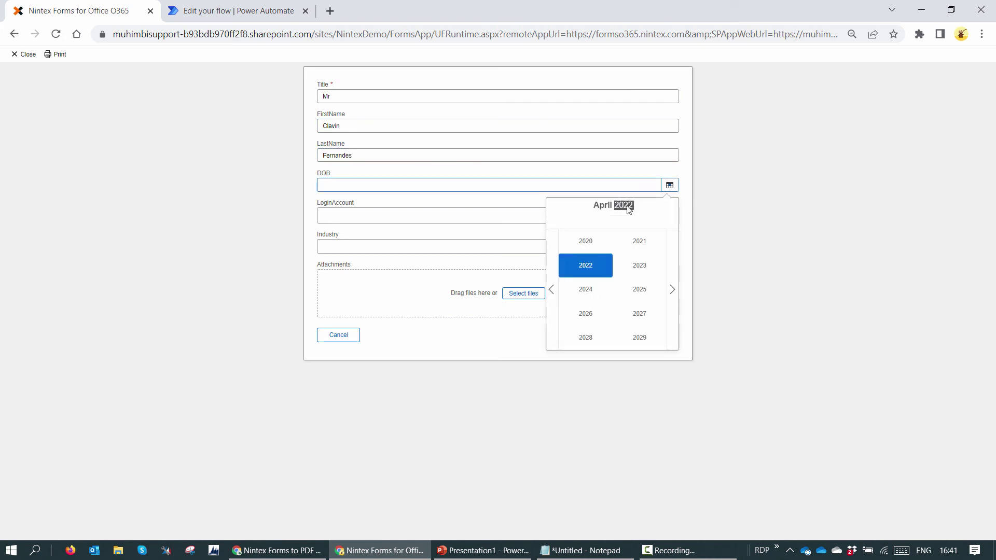
left_click(551, 290)
left_click(551, 289)
left_click(552, 290)
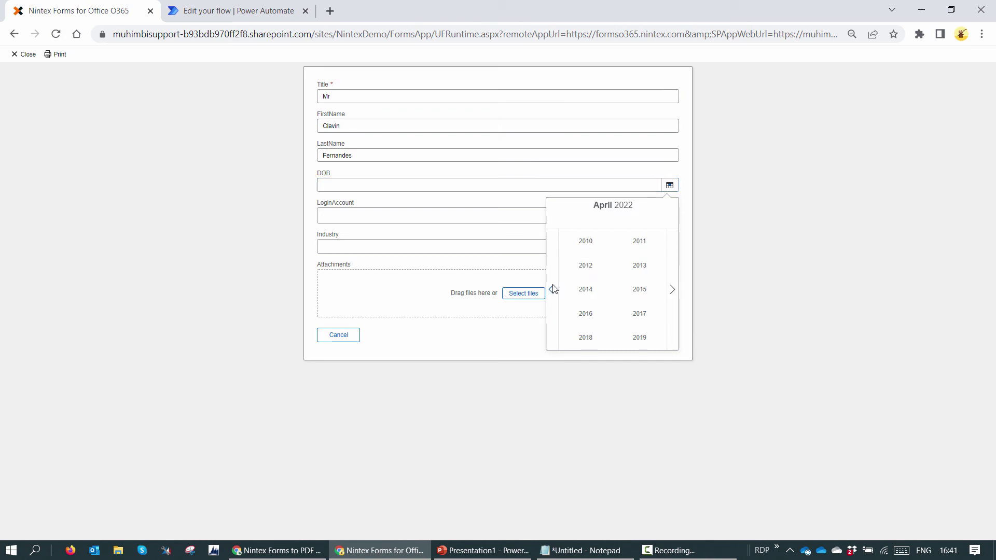
left_click(643, 287)
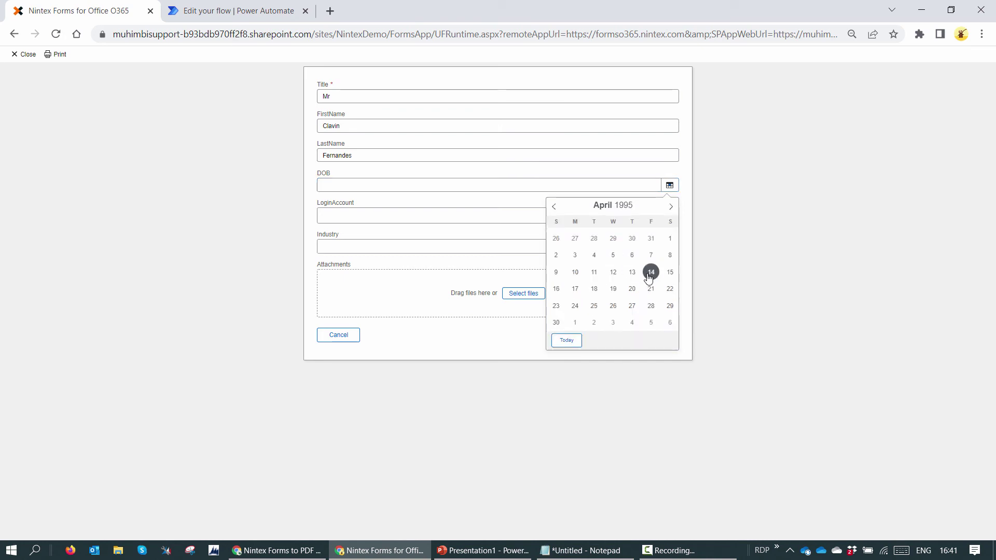
left_click(630, 289)
- Choose the login account and Information Technology industry, then submit the form
left_click(443, 220)
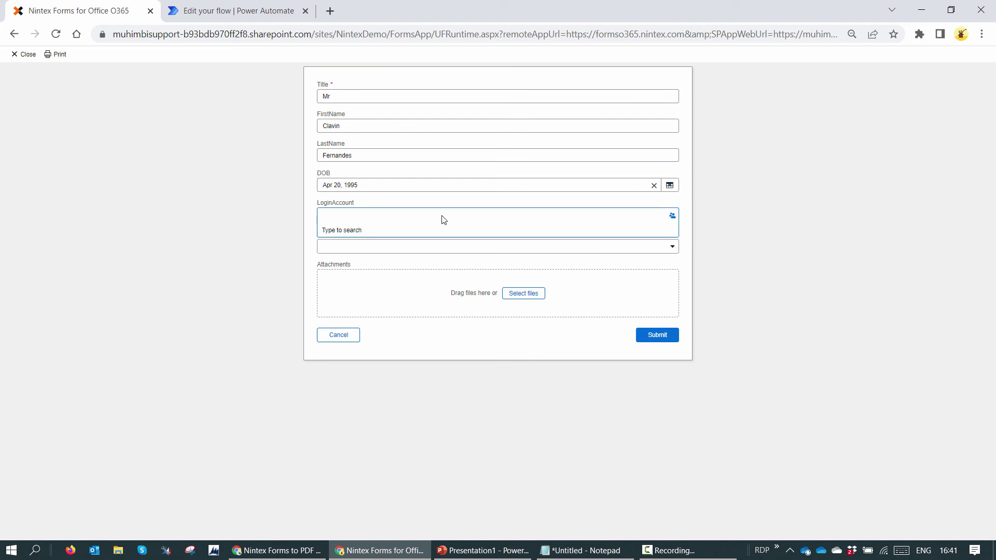
type("d")
left_click(436, 234)
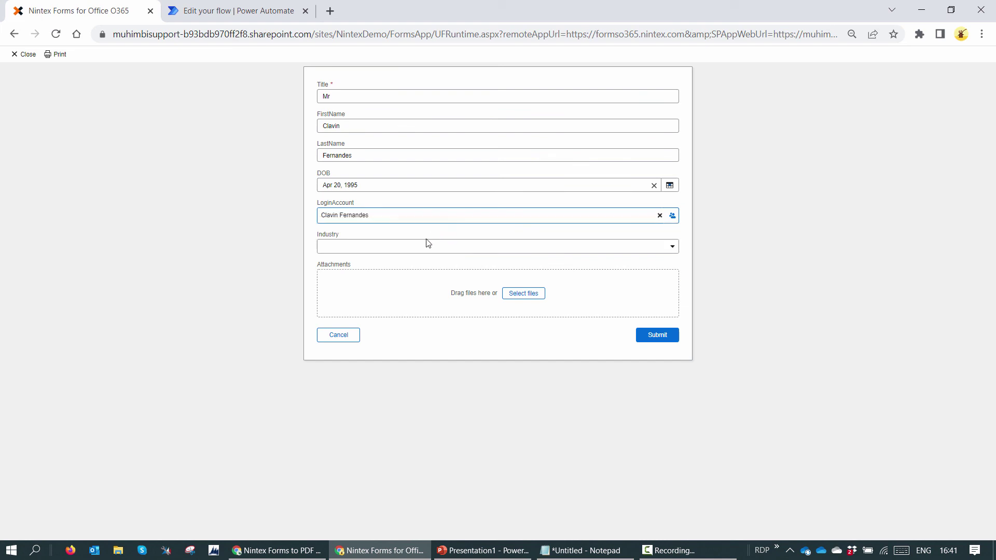
left_click(422, 246)
left_click(412, 262)
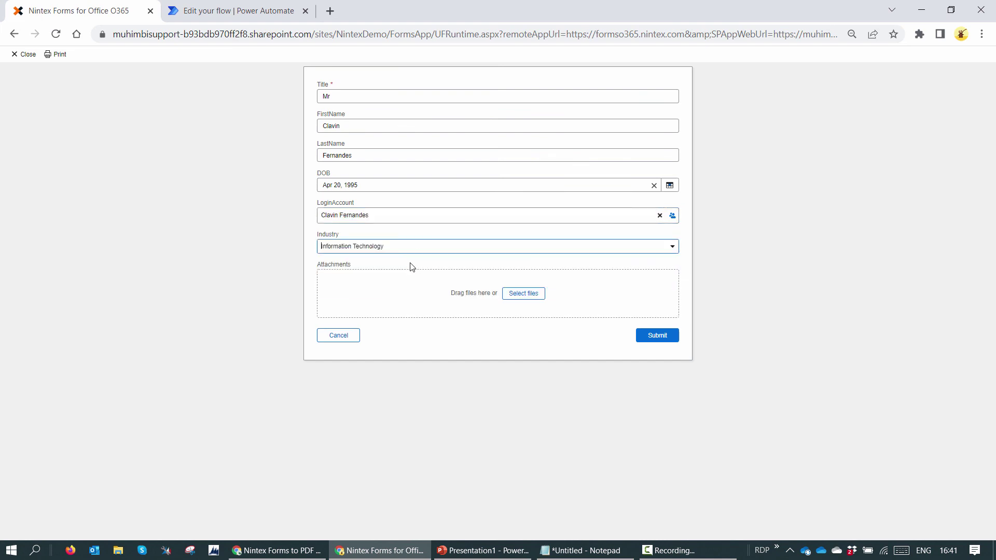
left_click(657, 336)
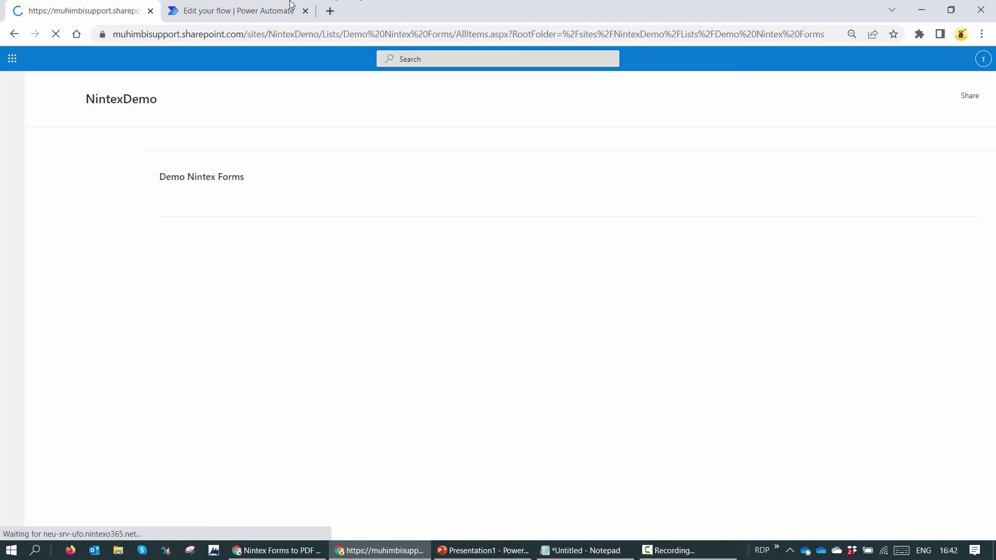
- Check the run history's Convert HTML to PDF and Create file results for Nintex Form Demo - 1.pdf
left_click(285, 11)
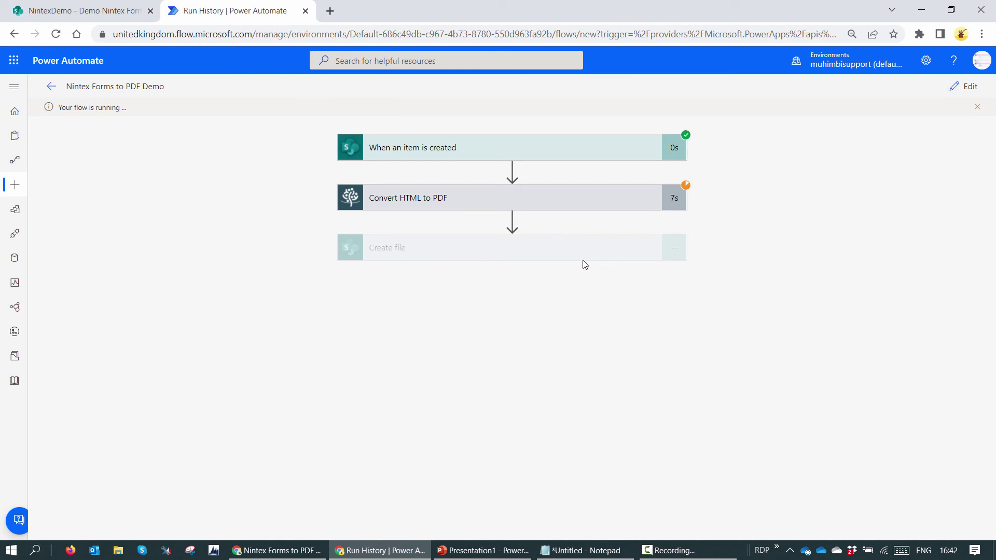
left_click(494, 200)
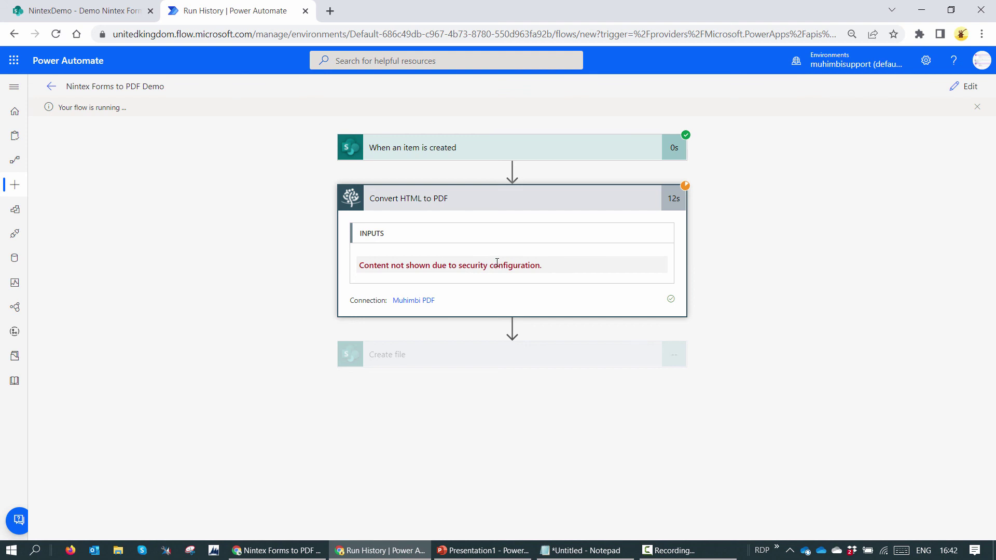
left_click_drag(492, 264, 582, 282)
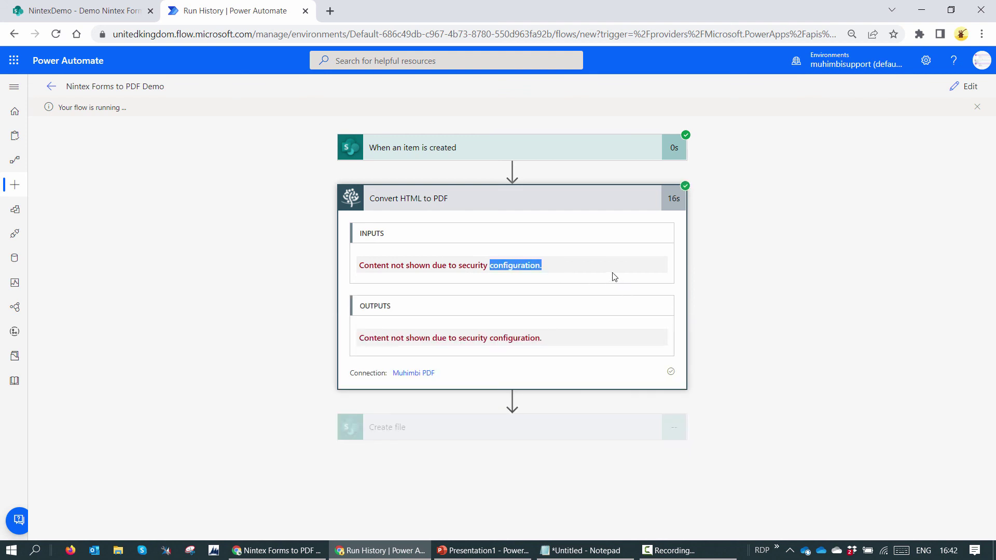
left_click(534, 431)
scroll(647, 275, "down", 10)
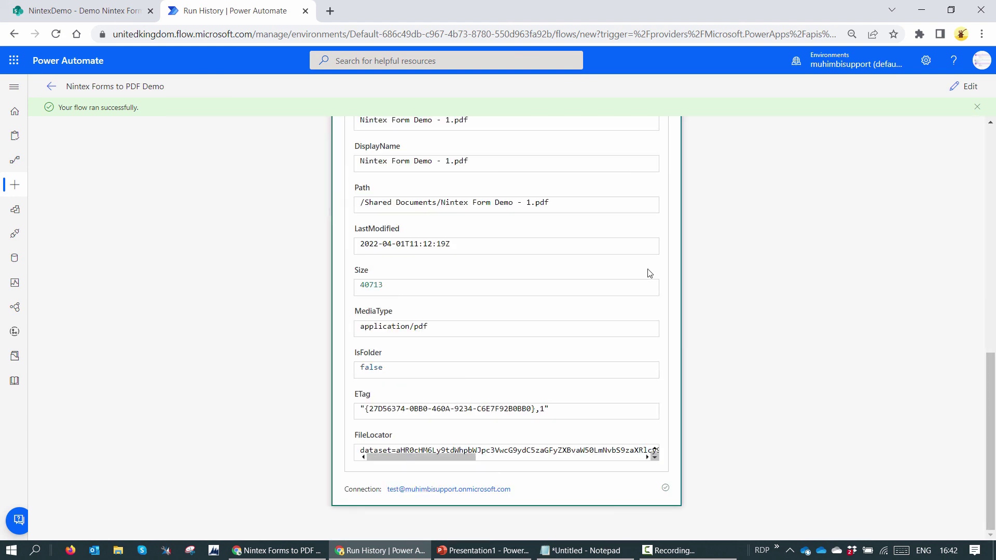
- Open Nintex Form Demo - 1.pdf from the SharePoint Documents library
left_click(64, 6)
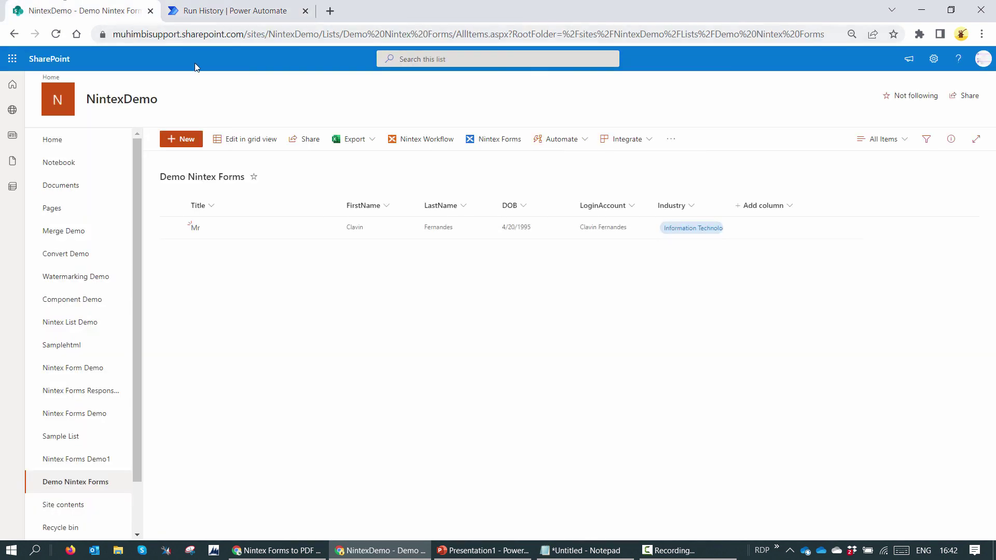
left_click(84, 187)
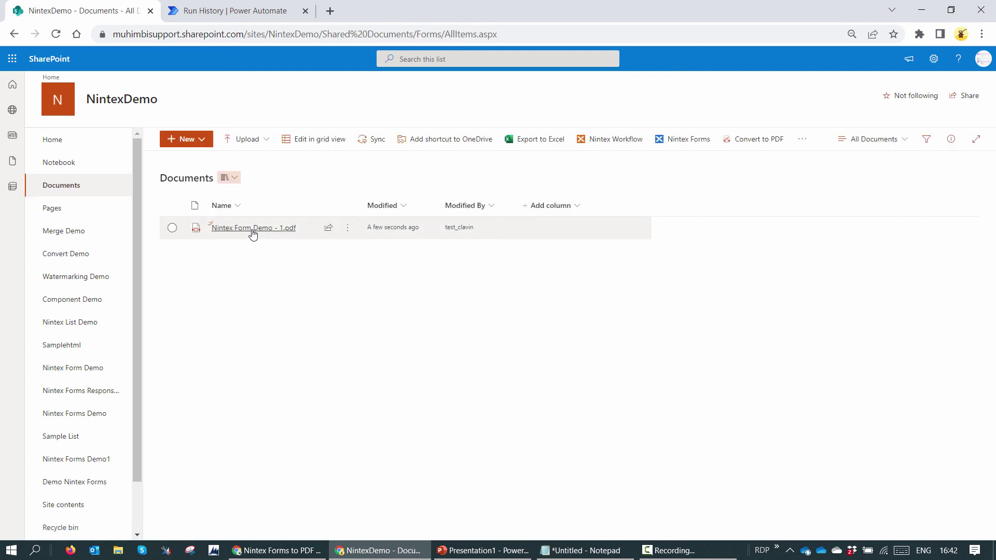
left_click(252, 232)
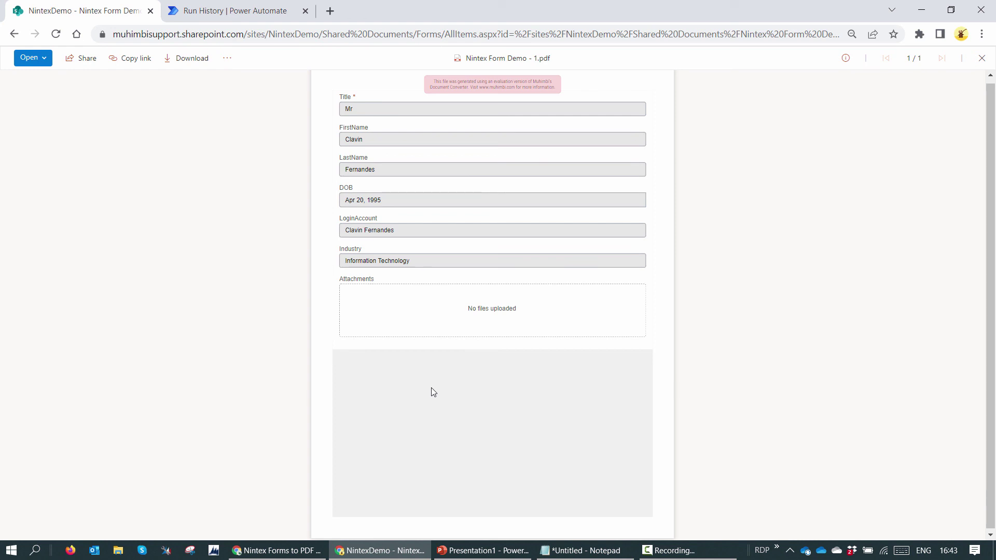
mouse_move(432, 391)
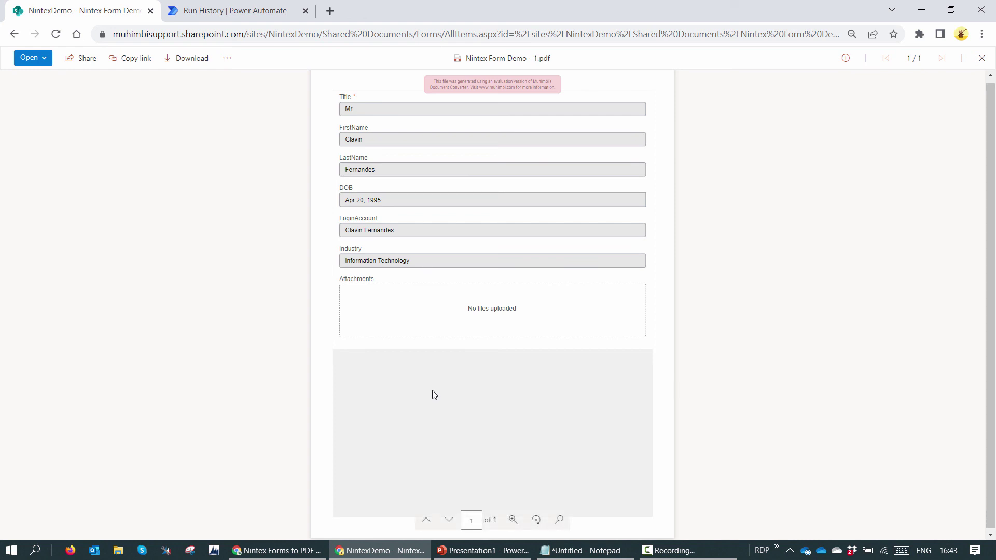